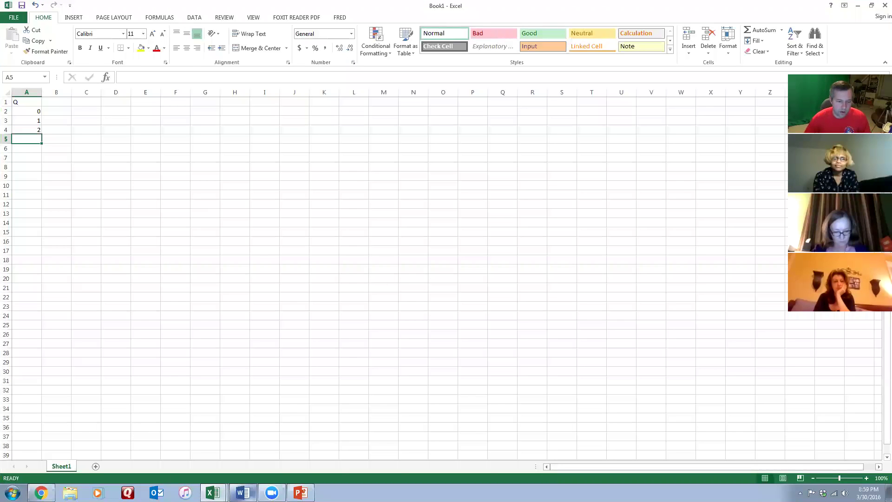
# Check the Word assignment, then select the starting Q values 0, 1 and 2 in column A.
pyautogui.click(242, 492)
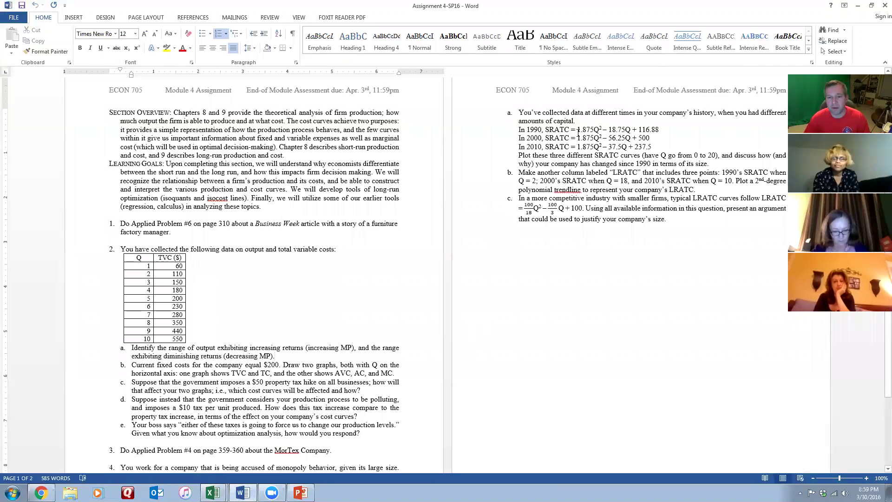
pyautogui.click(859, 6)
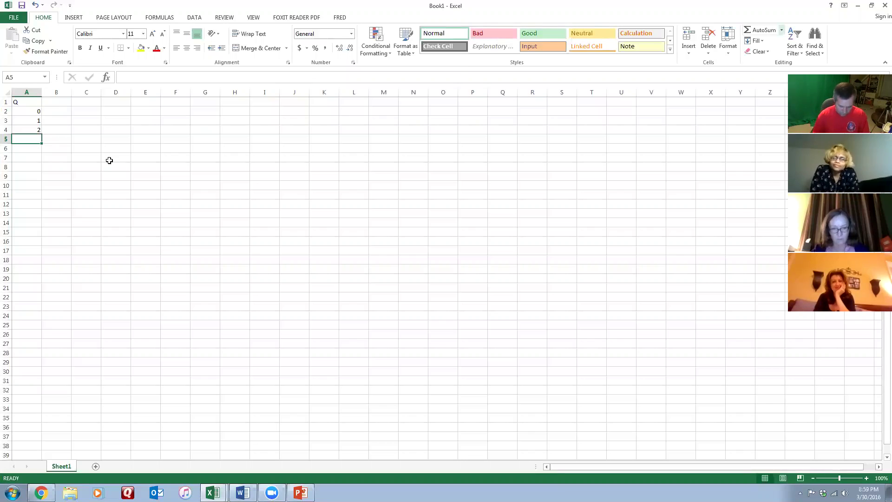
pyautogui.moveTo(33, 112); pyautogui.dragTo(38, 302)
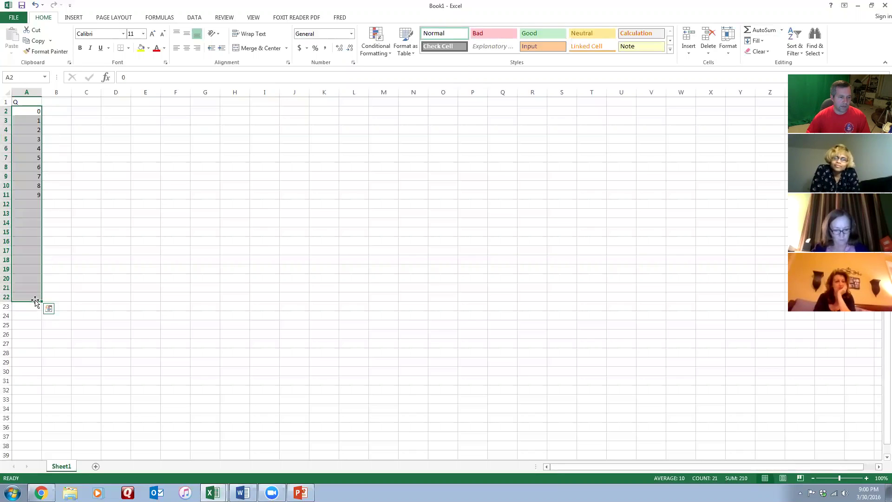
# Enter headers SRATC90, SRATC00 and SRATC10 in B1 to D1, checking the slides and assignment.
pyautogui.click(60, 101)
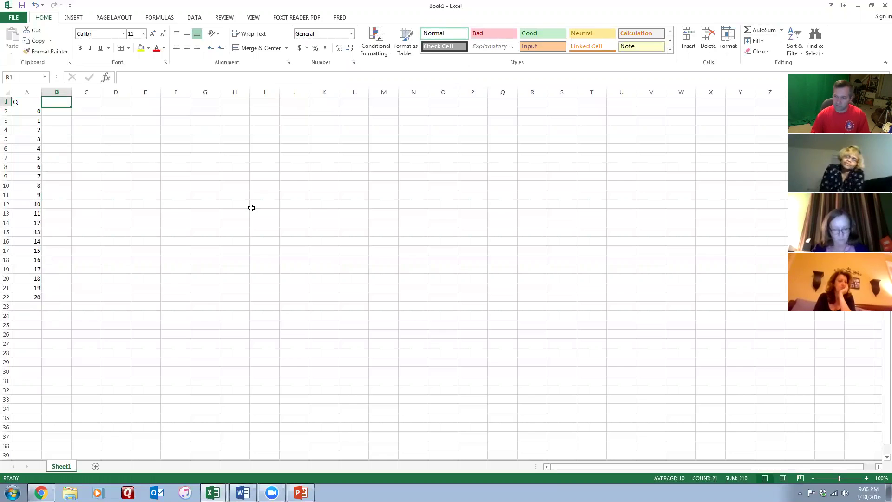
pyautogui.write('SRAT')
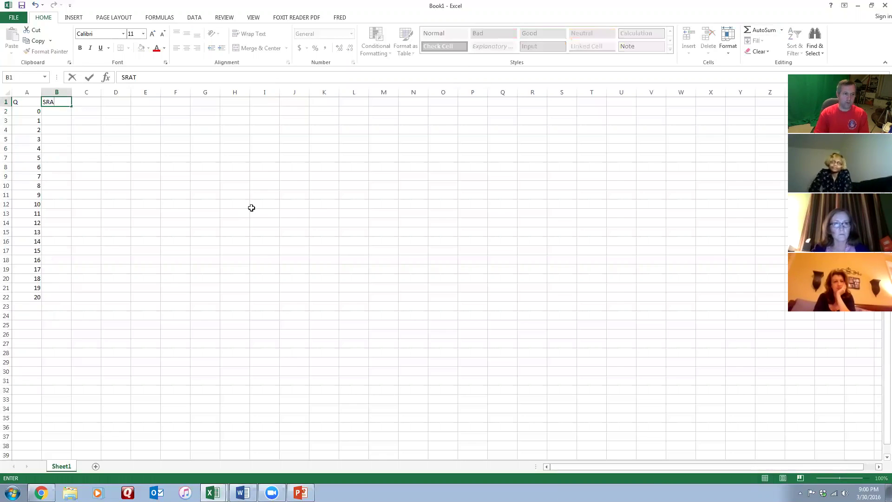
pyautogui.write('C90')
pyautogui.press('Tab')
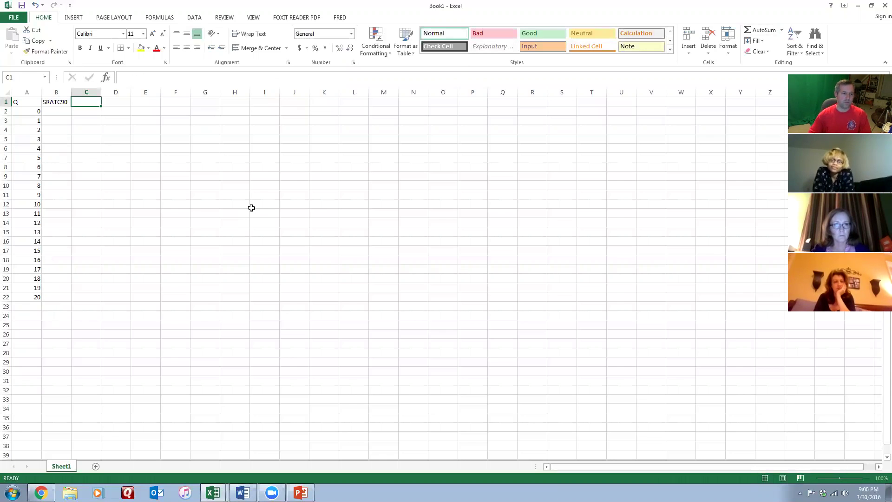
pyautogui.hotkey('alt', 'Tab')
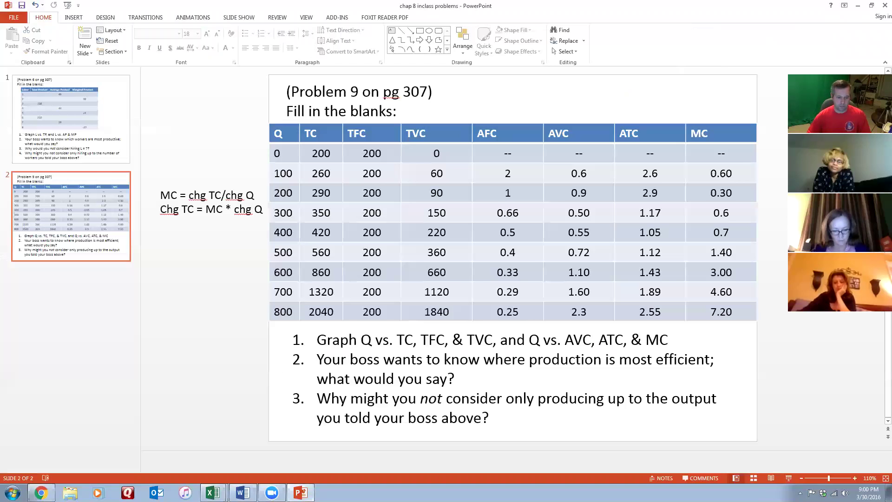
pyautogui.hotkey('alt', 'Tab')
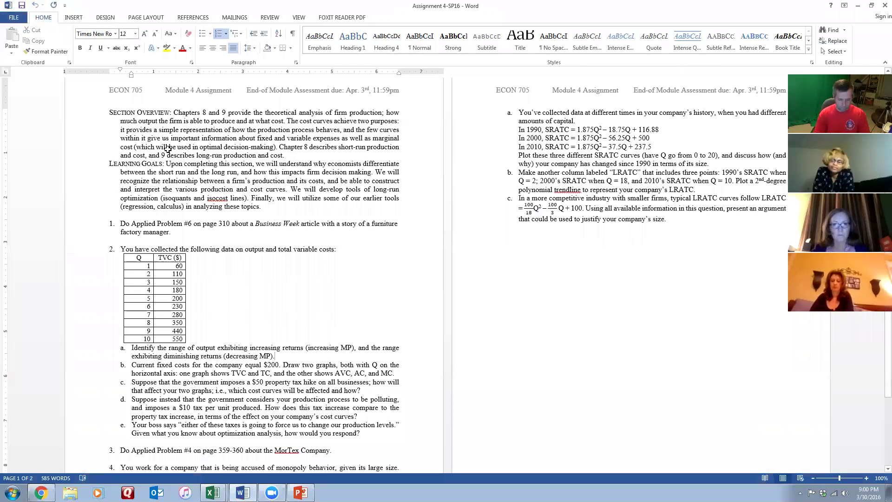
pyautogui.hotkey('alt', 'Tab')
pyautogui.write('C10')
pyautogui.press('Return')
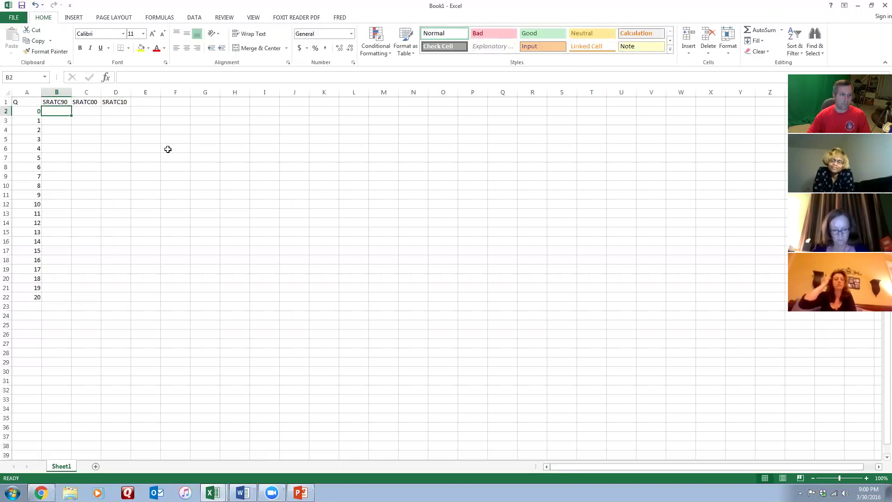
pyautogui.hotkey('alt', 'Tab')
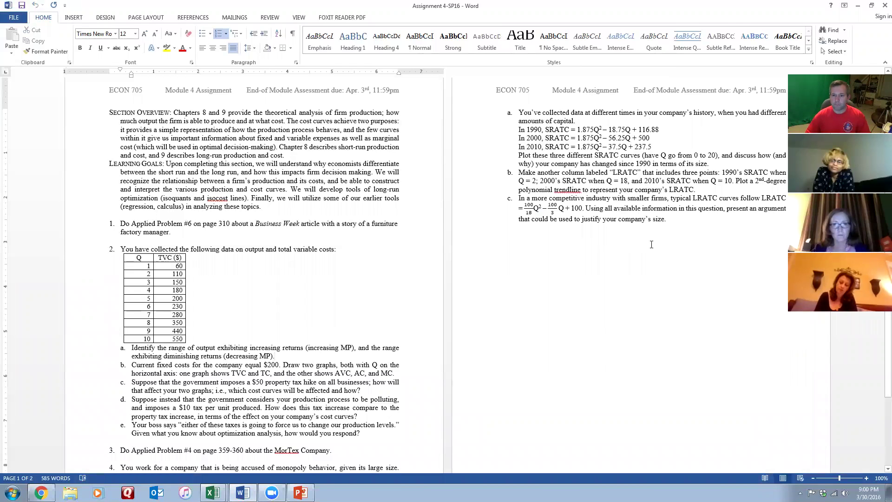
pyautogui.hotkey('alt', 'Tab')
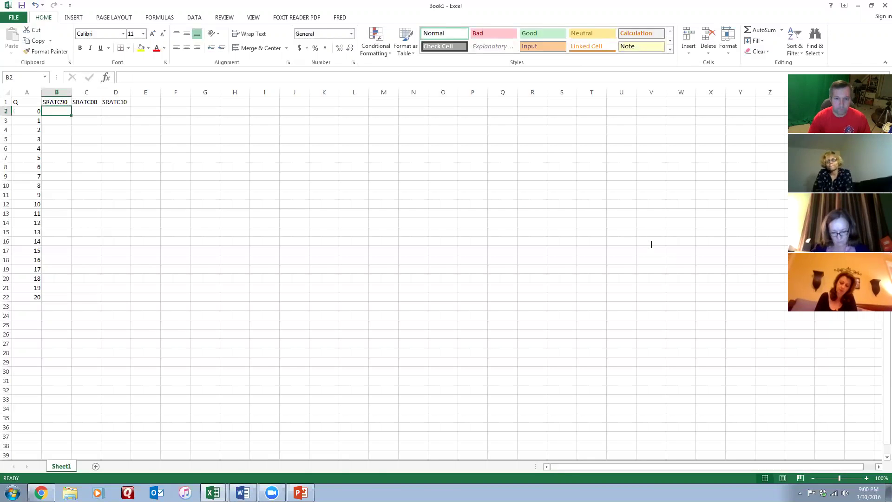
pyautogui.hotkey('alt', 'Tab')
pyautogui.hotkey('alt', 'Tab')
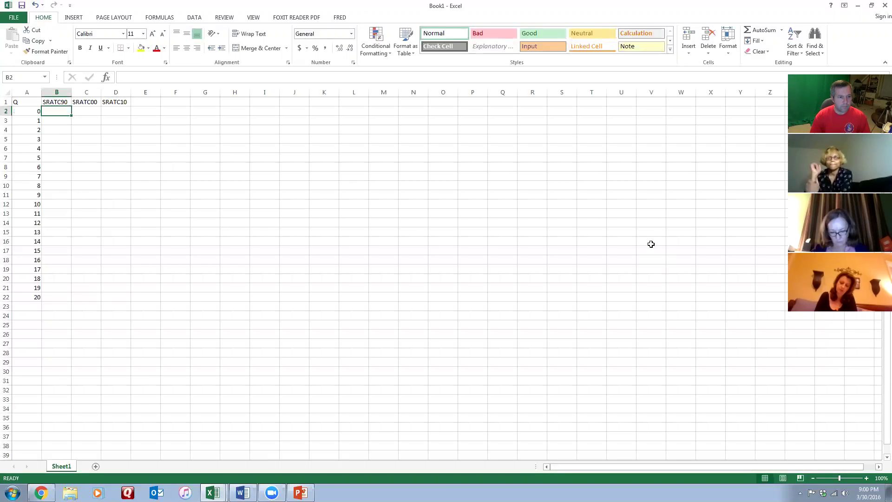
# Insert three blank rows above the data table.
pyautogui.rightClick(8, 101)
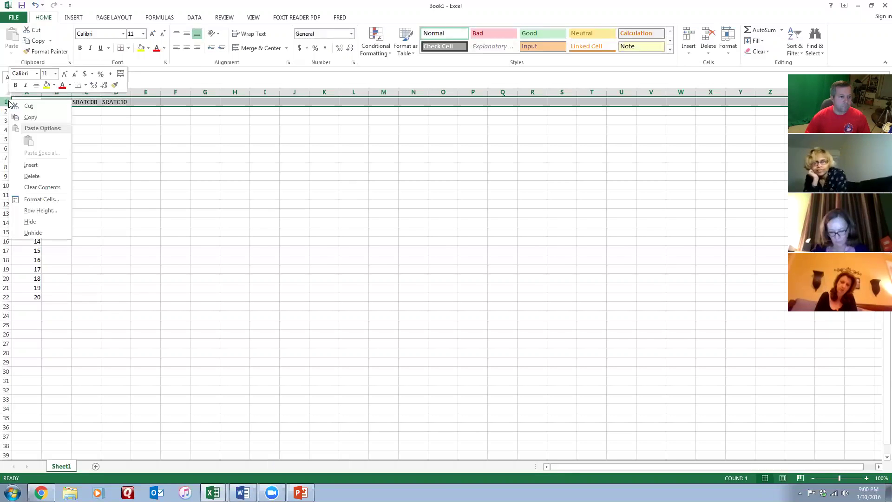
pyautogui.click(31, 164)
pyautogui.moveTo(6, 101); pyautogui.dragTo(6, 131)
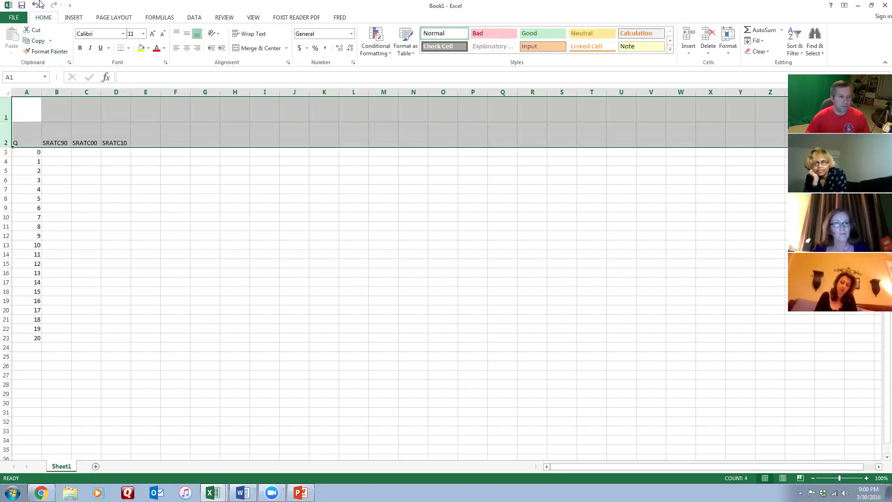
pyautogui.click(36, 4)
pyautogui.moveTo(7, 101); pyautogui.dragTo(7, 120)
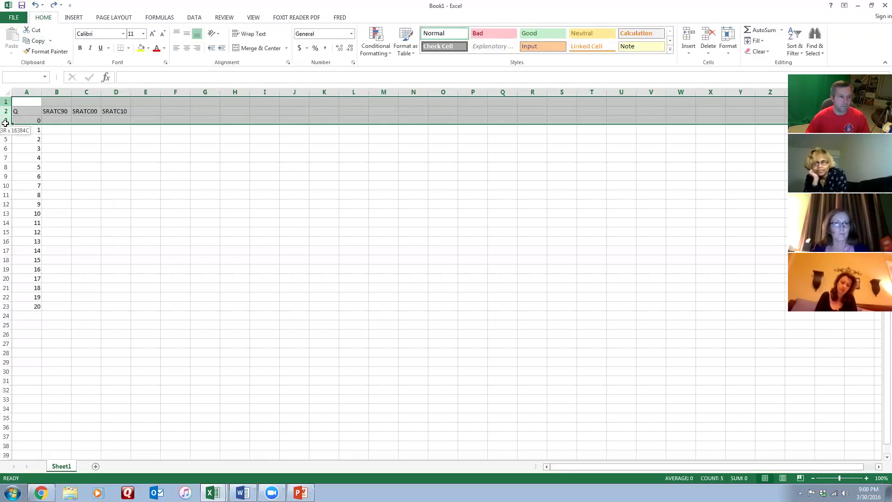
pyautogui.rightClick(7, 121)
pyautogui.click(30, 186)
# Write the SRATC90, SRATC00 (1.9Q^2 - 17Q + 150) and SRATC10 equations in A1 to A3.
pyautogui.click(39, 102)
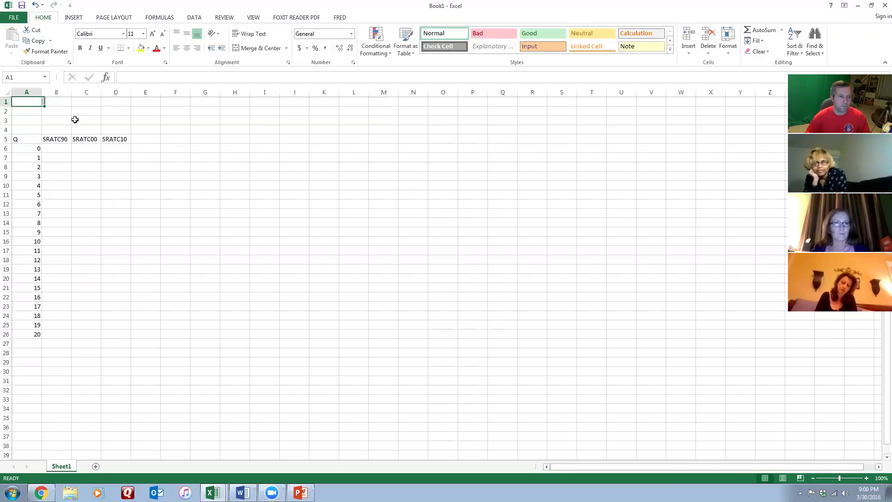
pyautogui.write('SRATC')
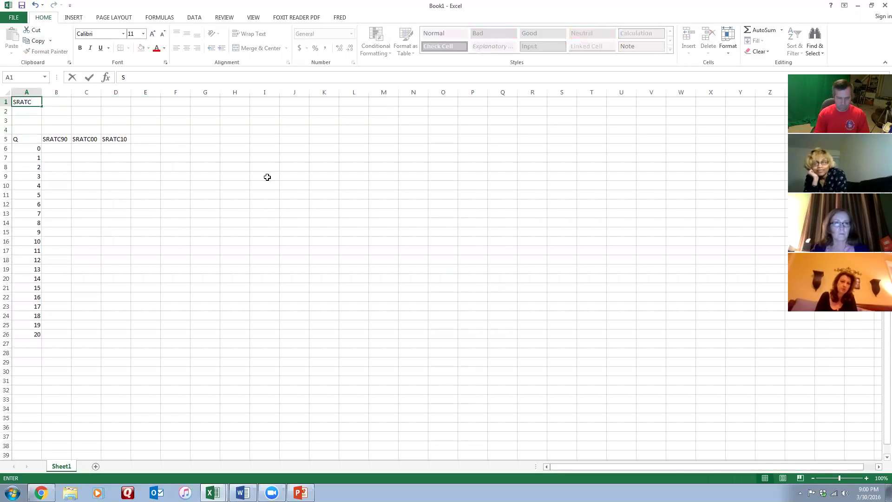
pyautogui.write('90 =')
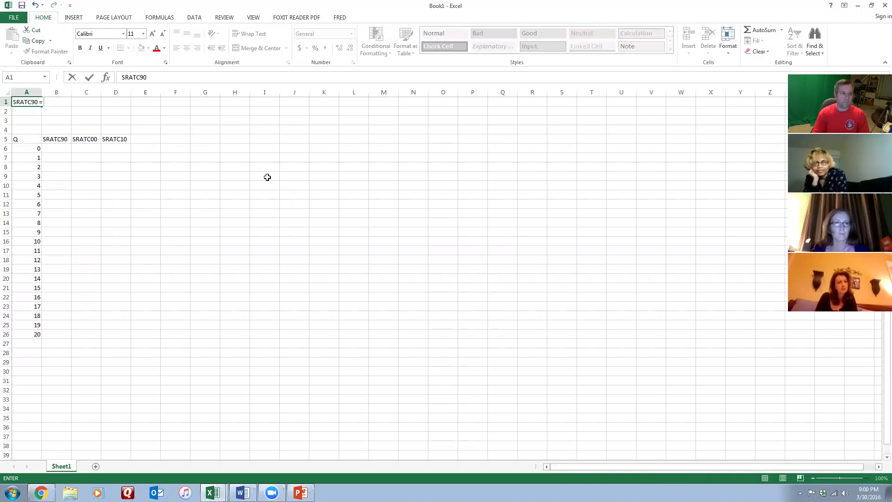
pyautogui.write(' 2.5Q^2')
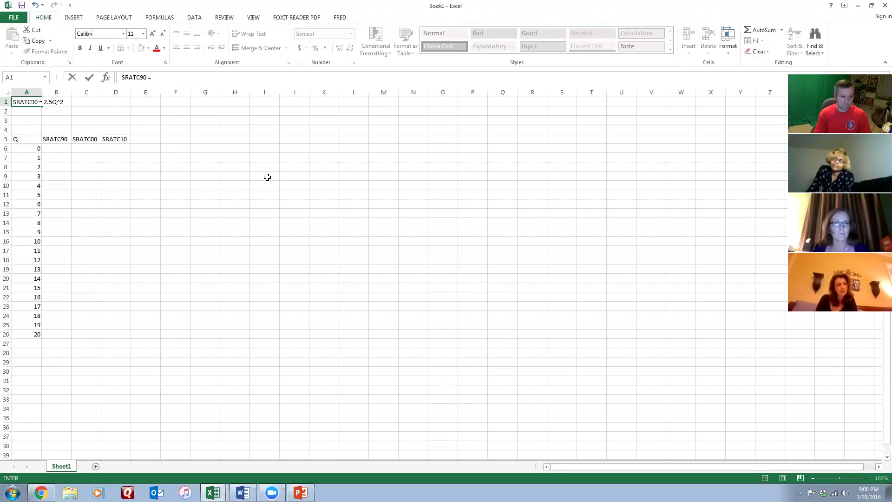
pyautogui.hotkey('alt', 'Tab')
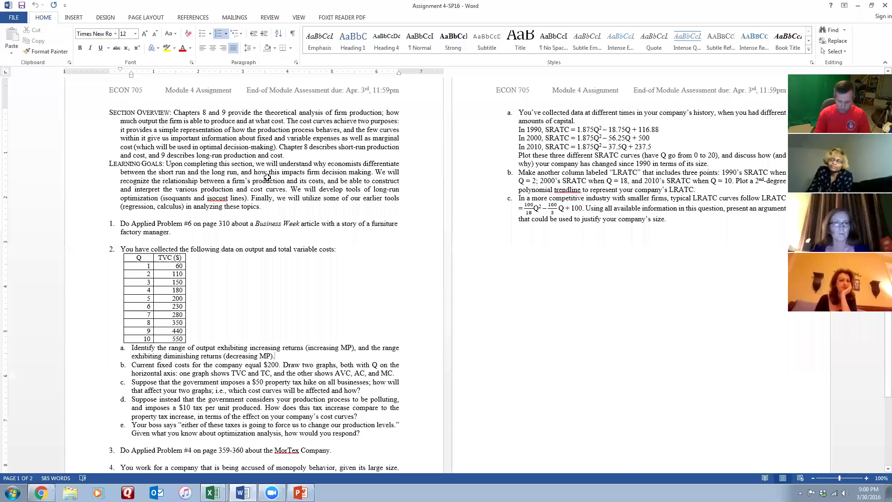
pyautogui.hotkey('alt', 'Tab')
pyautogui.hotkey('alt', 'Tab')
pyautogui.hotkey('alt', 'Tab')
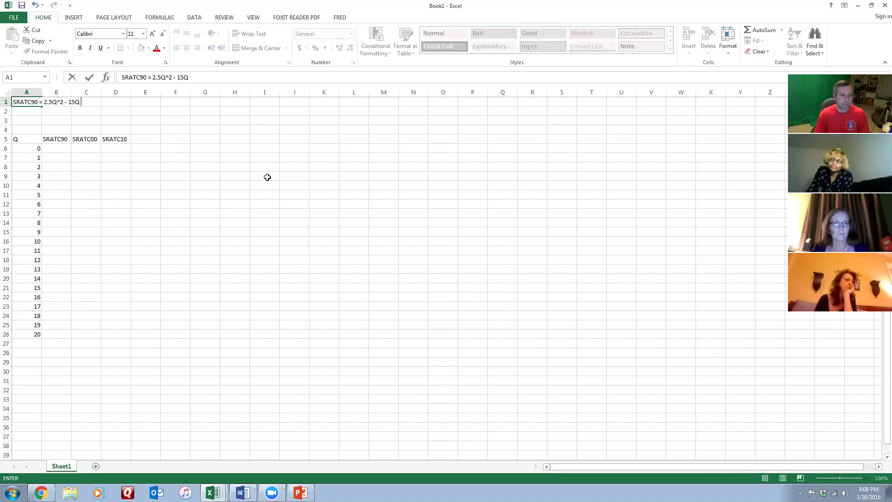
pyautogui.press('Return')
pyautogui.hotkey('ctrl', 'v')
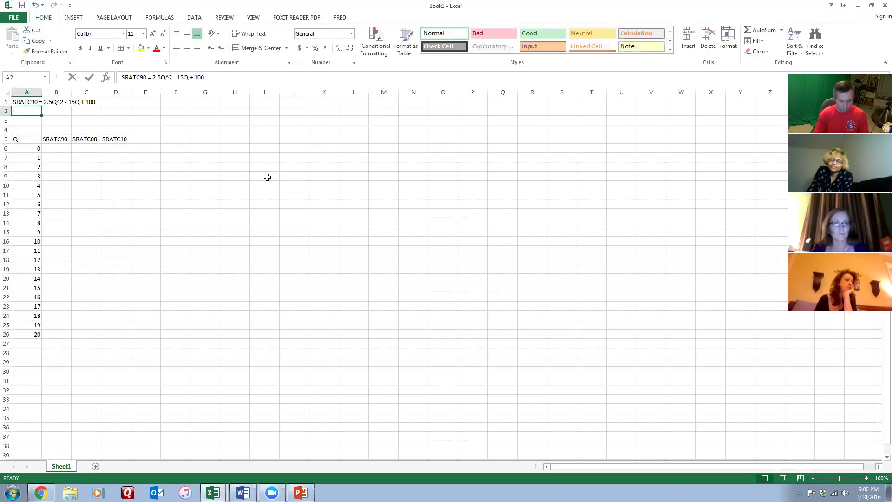
pyautogui.press('BackSpace')
pyautogui.press('BackSpace')
pyautogui.press('BackSpace')
pyautogui.press('BackSpace')
pyautogui.press('BackSpace')
pyautogui.press('BackSpace')
pyautogui.press('BackSpace')
pyautogui.press('BackSpace')
pyautogui.press('BackSpace')
pyautogui.press('BackSpace')
pyautogui.press('BackSpace')
pyautogui.press('BackSpace')
pyautogui.press('BackSpace')
pyautogui.press('BackSpace')
pyautogui.press('BackSpace')
pyautogui.press('BackSpace')
pyautogui.press('BackSpace')
pyautogui.press('BackSpace')
pyautogui.press('BackSpace')
pyautogui.press('BackSpace')
pyautogui.write('00')
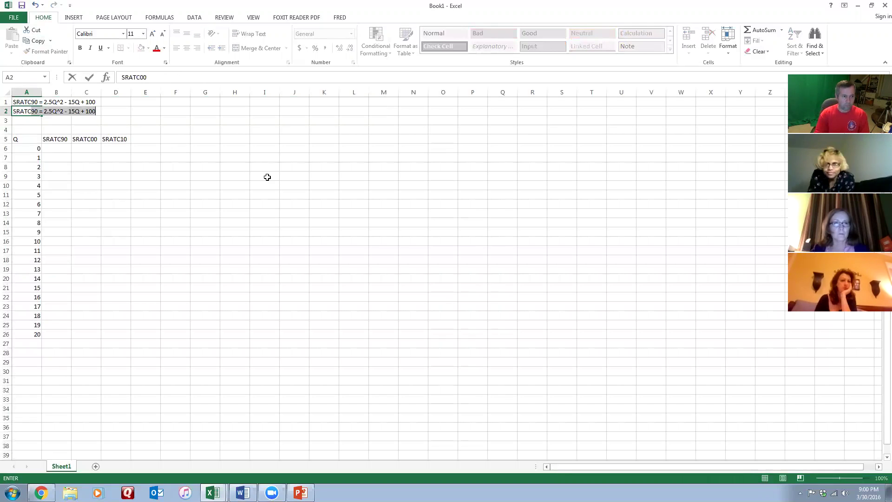
pyautogui.write(' = 1.')
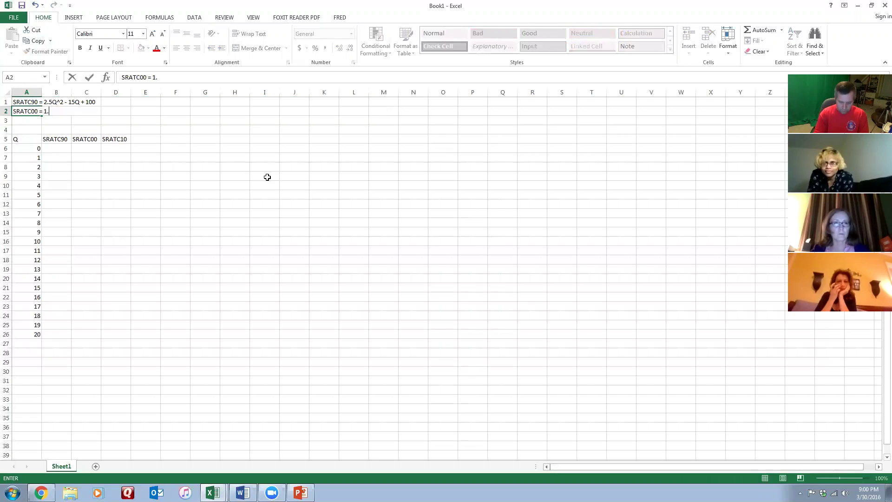
pyautogui.write('9Q^2 - 17Q')
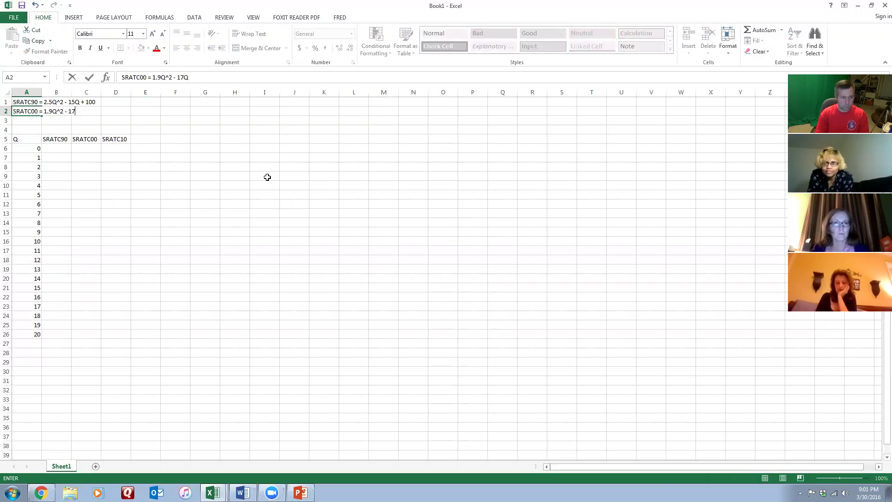
pyautogui.write(' + 150')
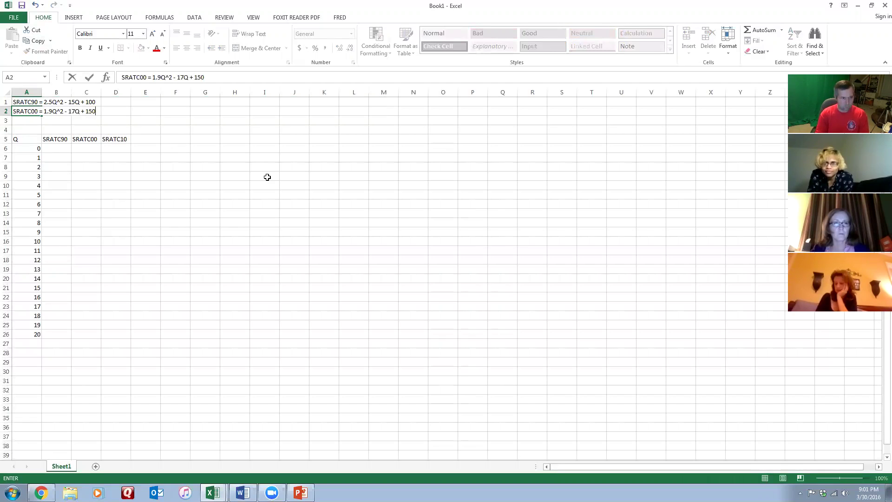
pyautogui.press('Return')
pyautogui.write('SRATC10 = 2.3Q^2 - 16Q + 125')
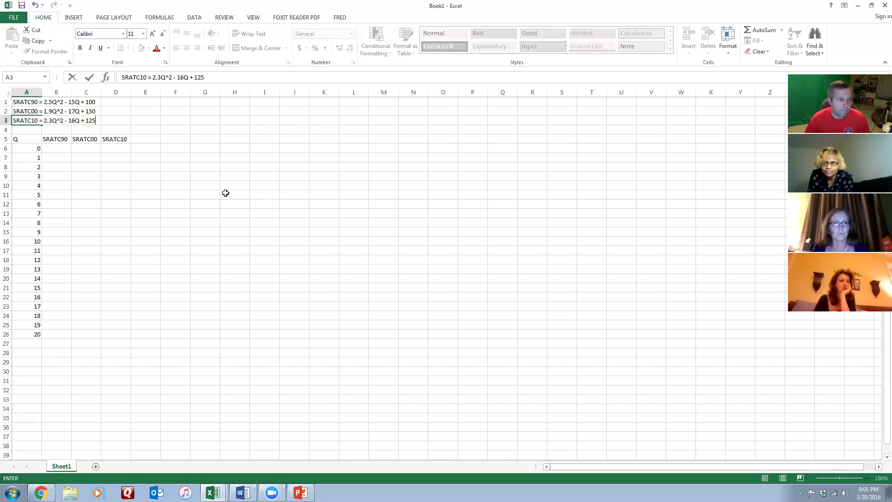
pyautogui.click(60, 152)
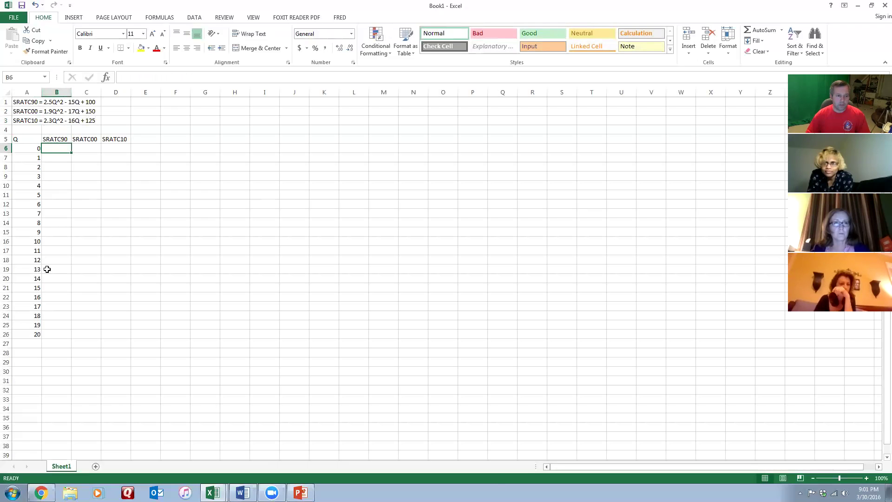
# Enter =2.5*A6^2-15*A6+100 in B6 for SRATC90 at Q = 0.
pyautogui.click(242, 493)
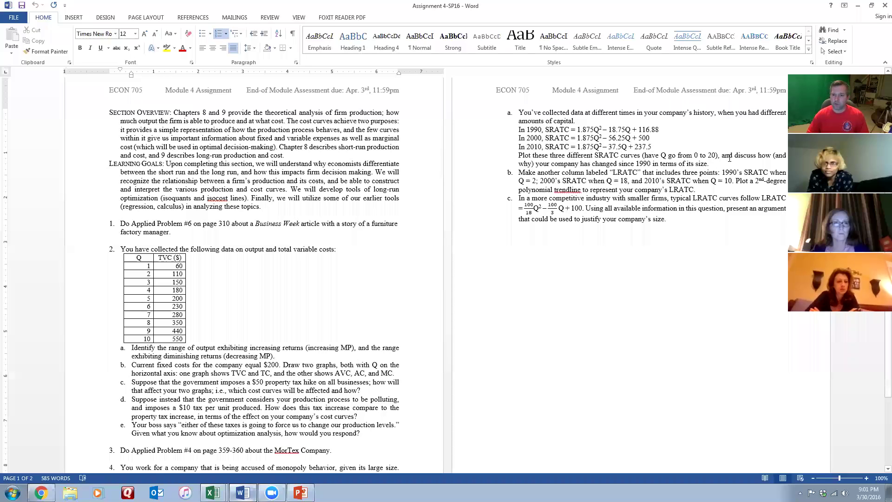
pyautogui.hotkey('alt', 'Tab')
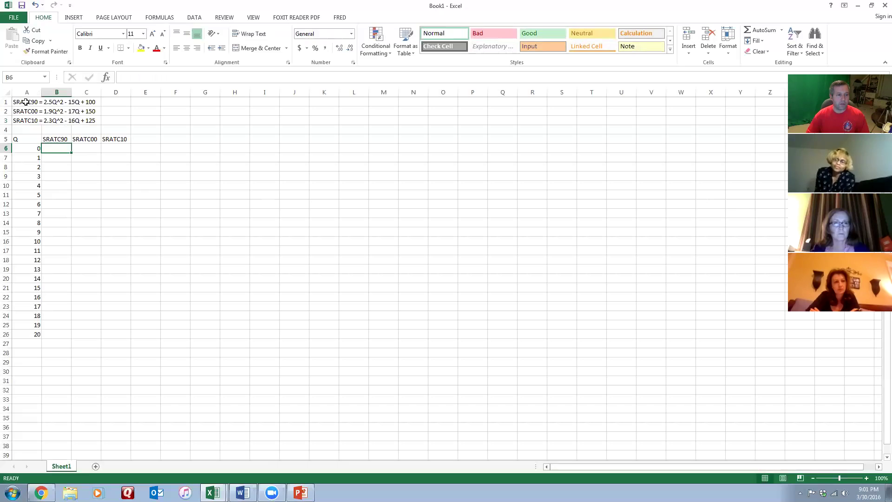
pyautogui.write('=')
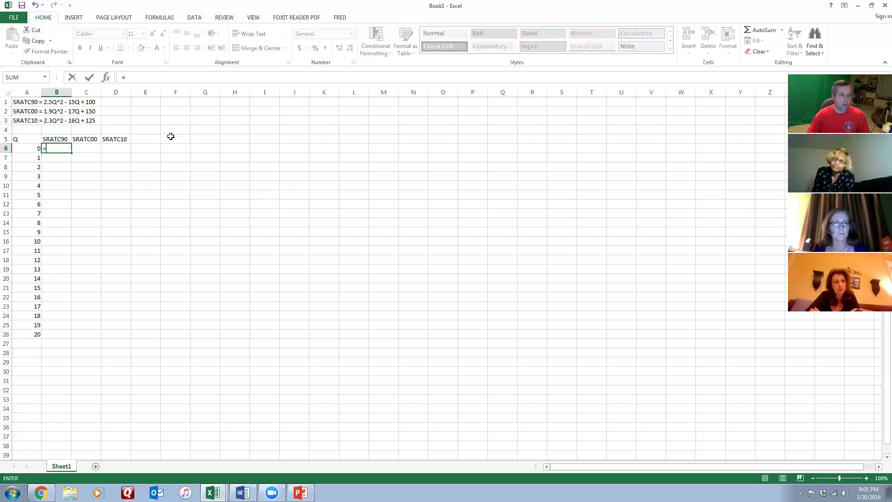
pyautogui.write('2.5*')
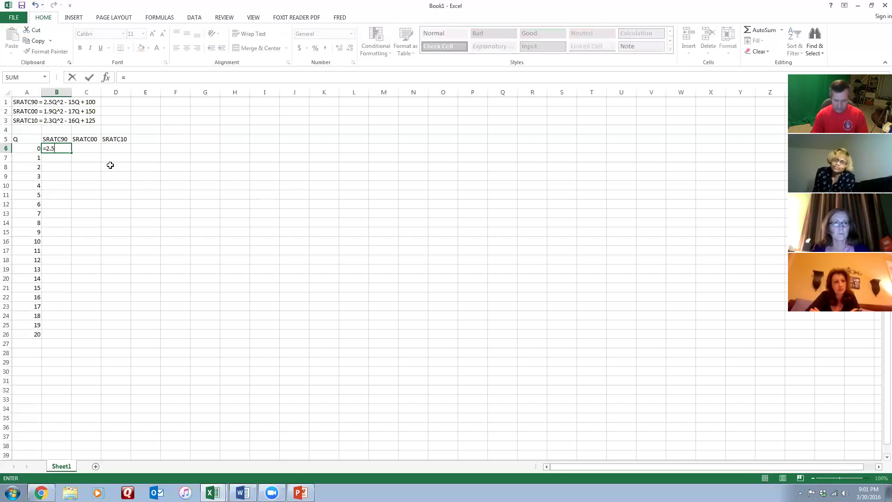
pyautogui.click(25, 148)
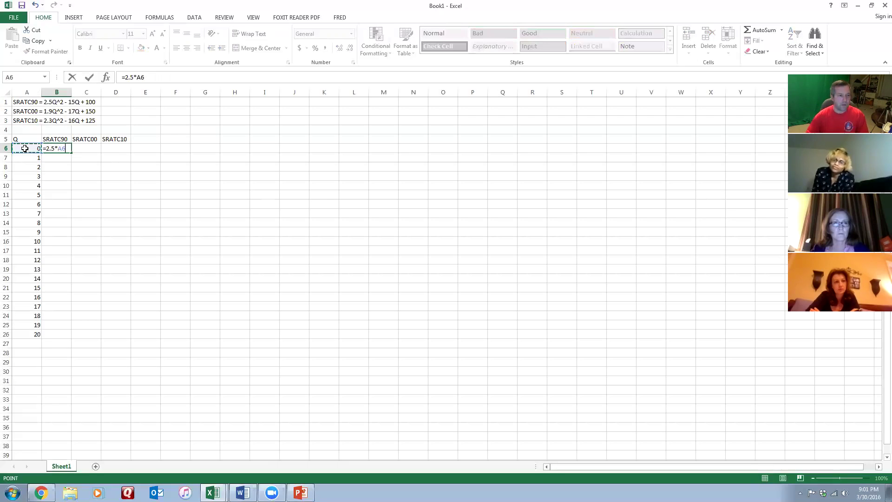
pyautogui.write('^2')
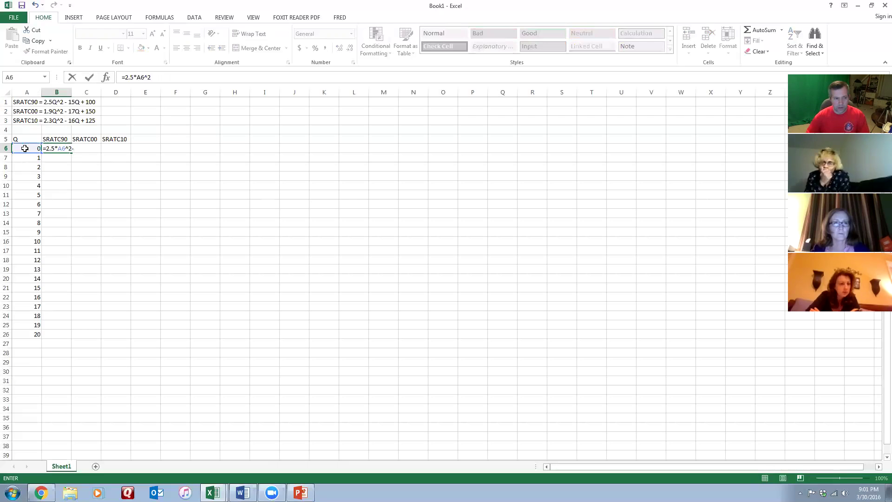
pyautogui.write('-15*')
pyautogui.click(24, 149)
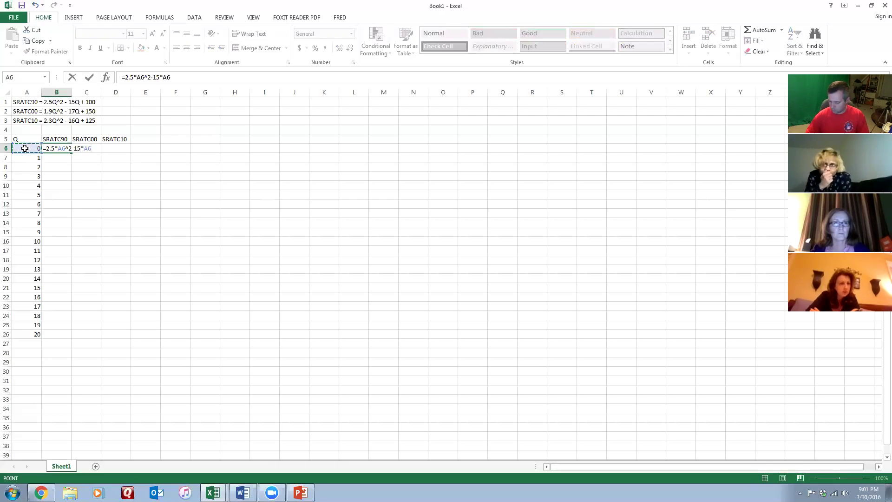
pyautogui.write('+100')
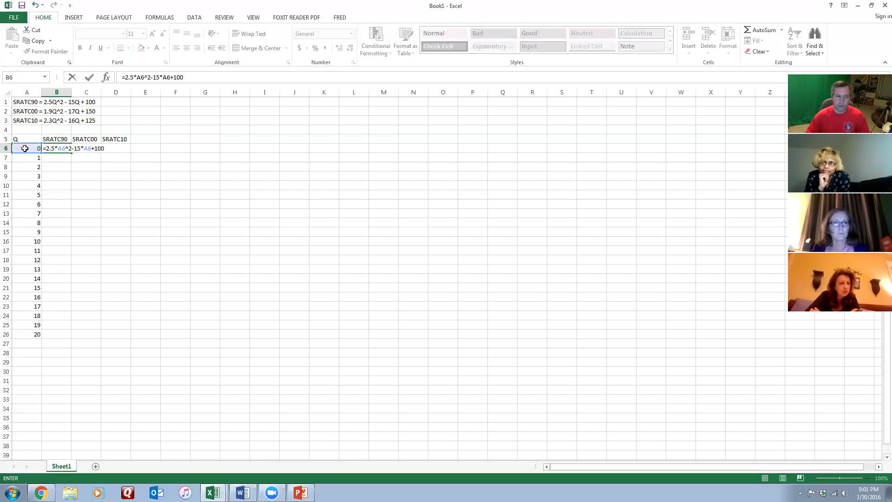
pyautogui.press('Return')
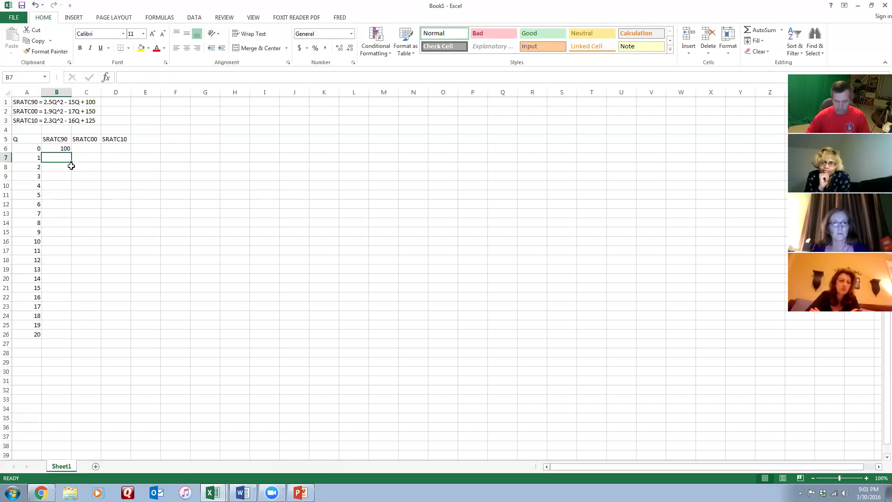
pyautogui.click(63, 148)
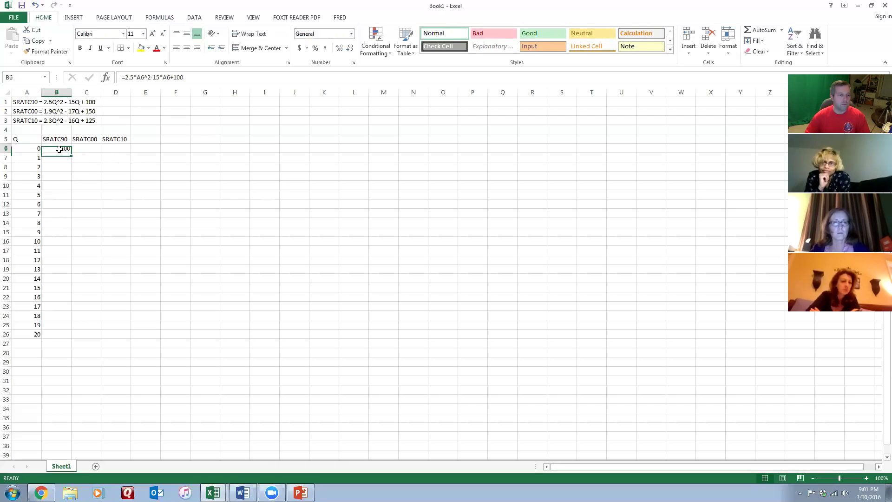
# Enter =1.9*A6^2-17*A6+150 in C6 for SRATC00.
pyautogui.click(85, 148)
pyautogui.write('=')
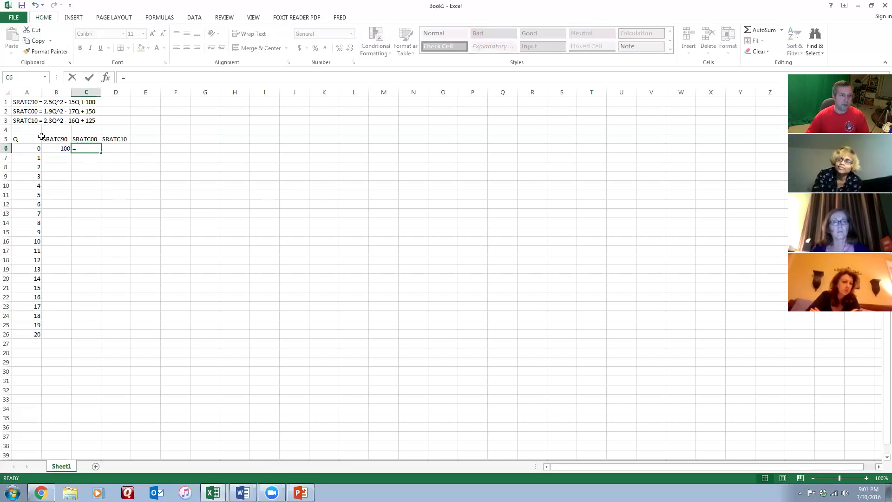
pyautogui.write('1.9*')
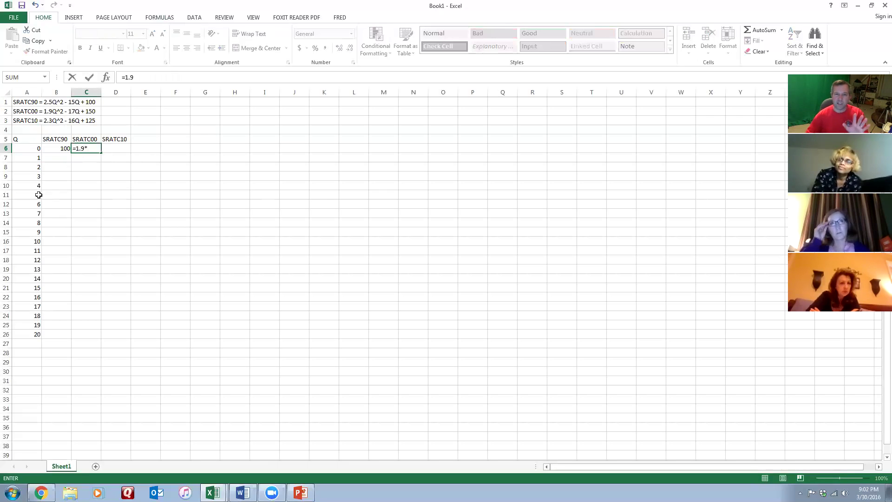
pyautogui.click(26, 147)
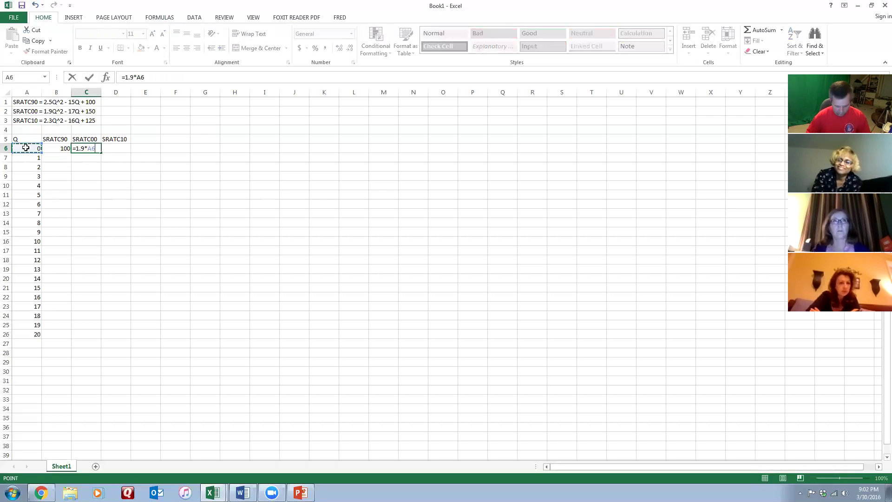
pyautogui.write('^2')
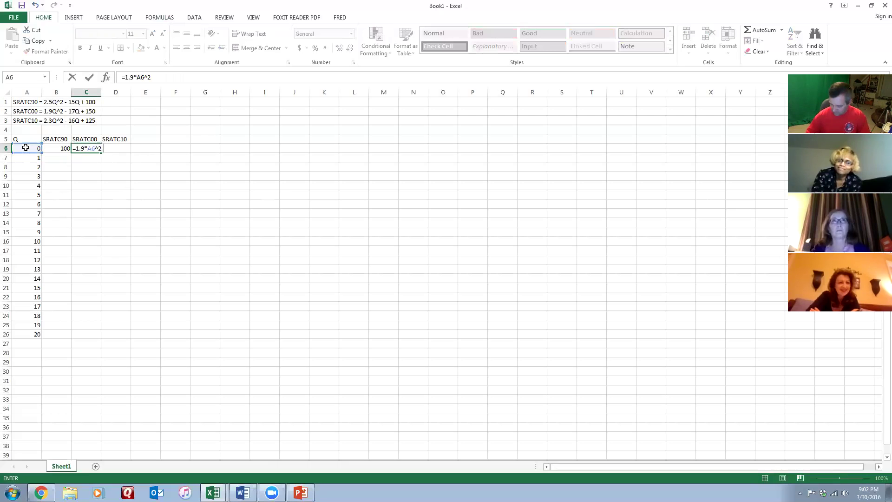
pyautogui.write('-17*')
pyautogui.click(26, 147)
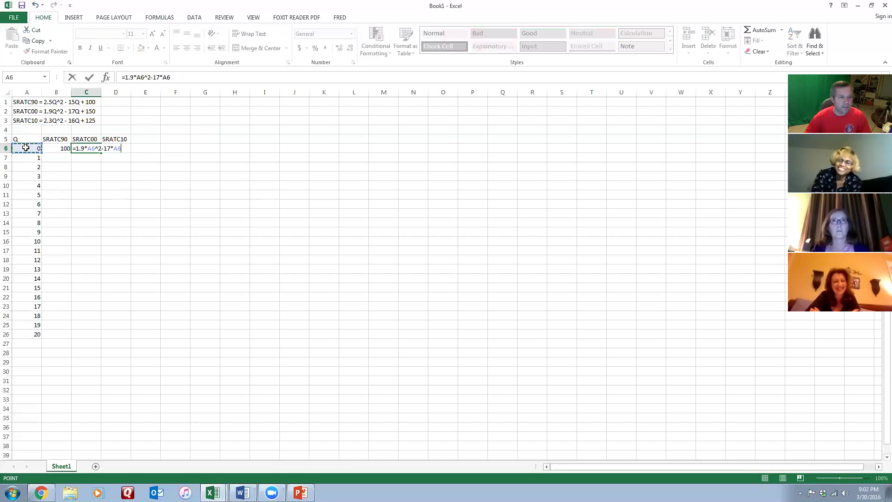
pyautogui.write('+150')
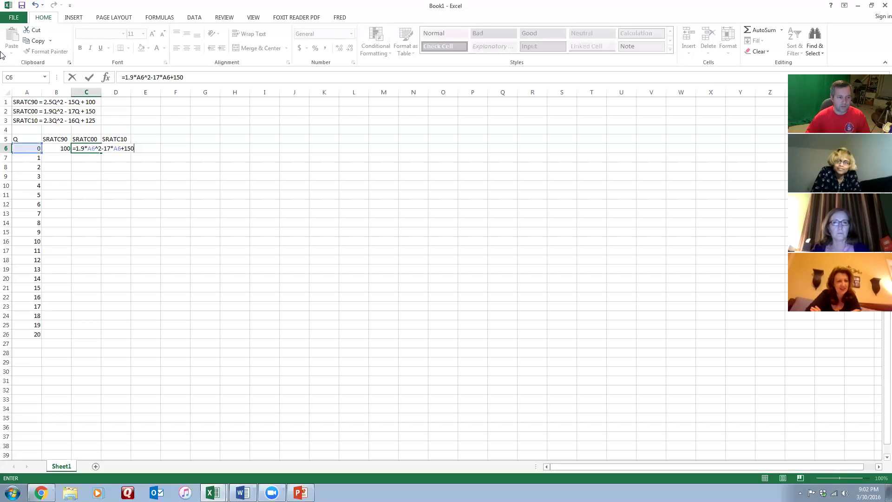
pyautogui.press('Tab')
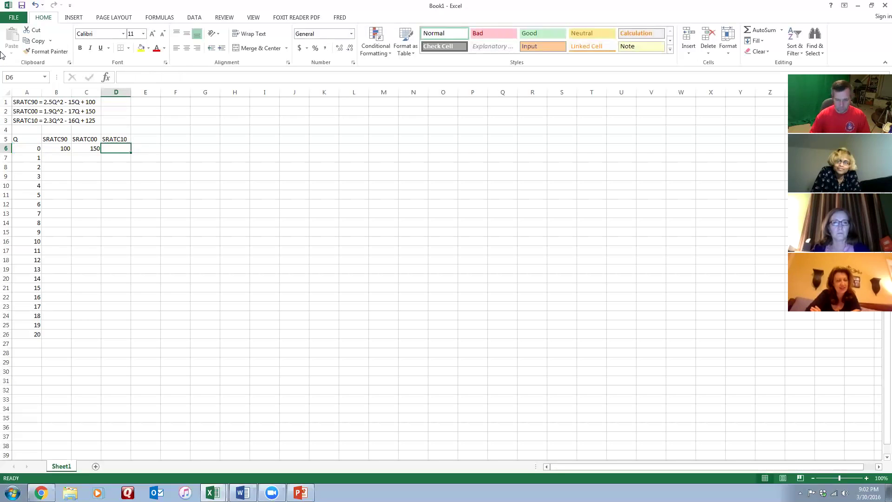
# Enter =2.3*A6^2-16*A6+125 in D6 for SRATC10.
pyautogui.write('=2.3*')
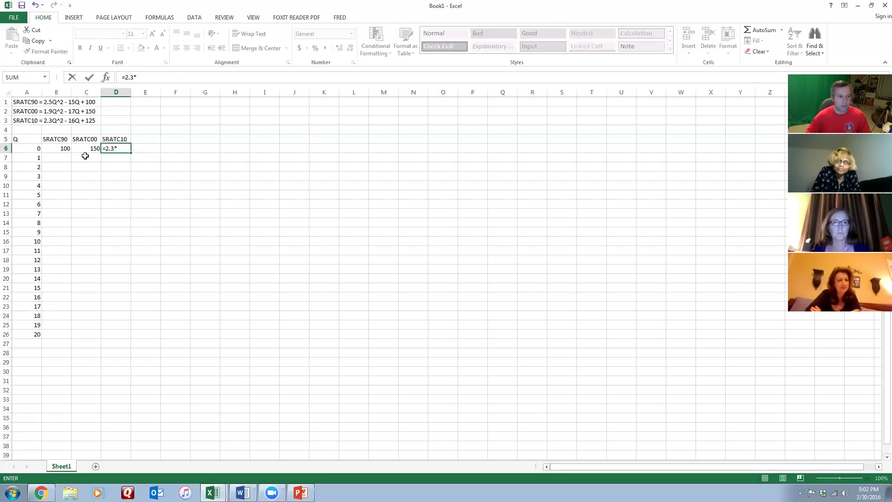
pyautogui.click(33, 148)
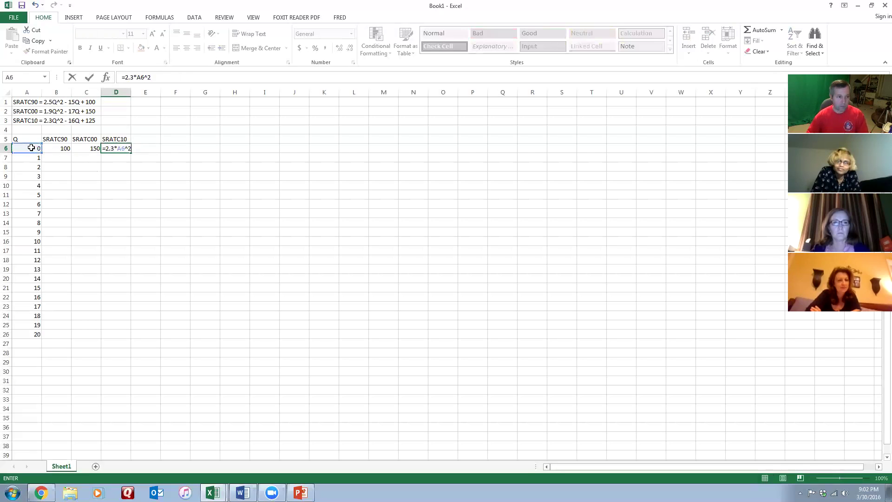
pyautogui.write('^2-16*')
pyautogui.click(31, 147)
pyautogui.write('+125')
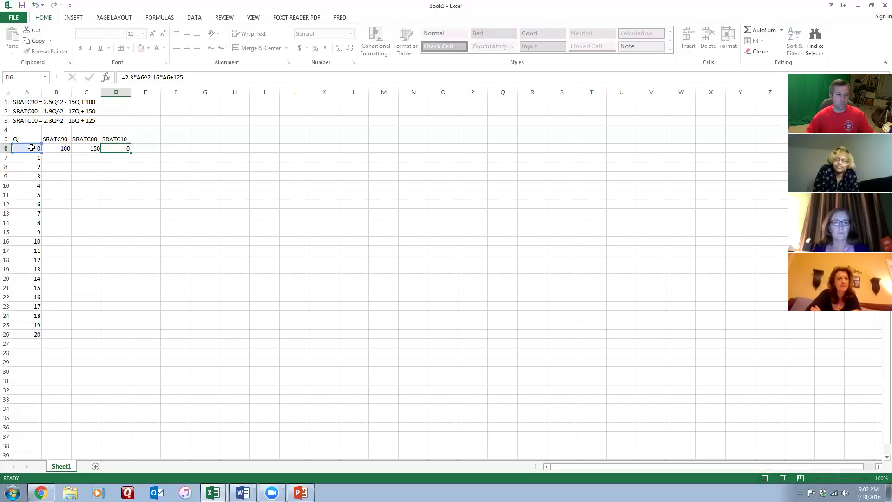
pyautogui.click(84, 156)
# Copy the B6:D6 formulas down to row 26 to cover Q = 0 through 20.
pyautogui.moveTo(64, 150); pyautogui.dragTo(107, 147)
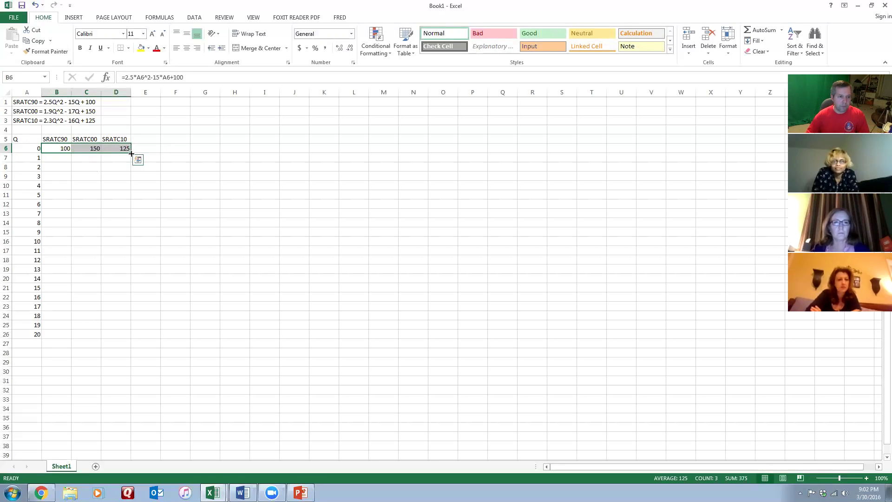
pyautogui.doubleClick(131, 153)
pyautogui.click(93, 352)
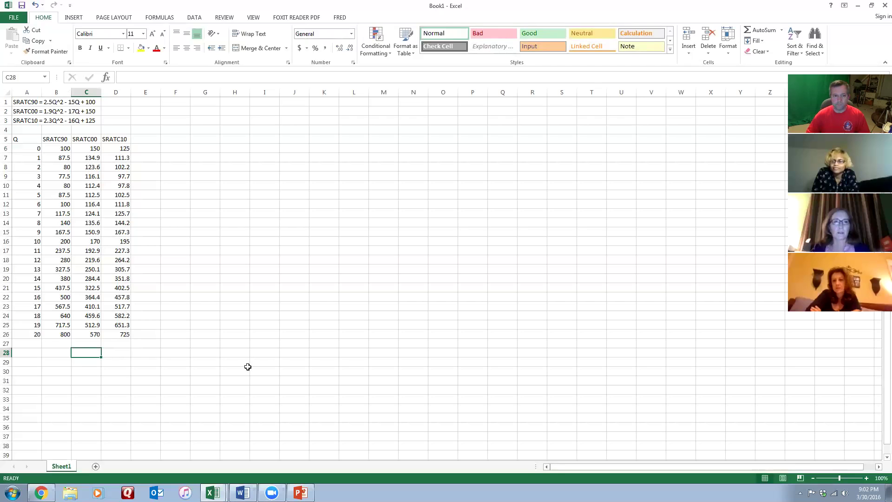
pyautogui.click(157, 324)
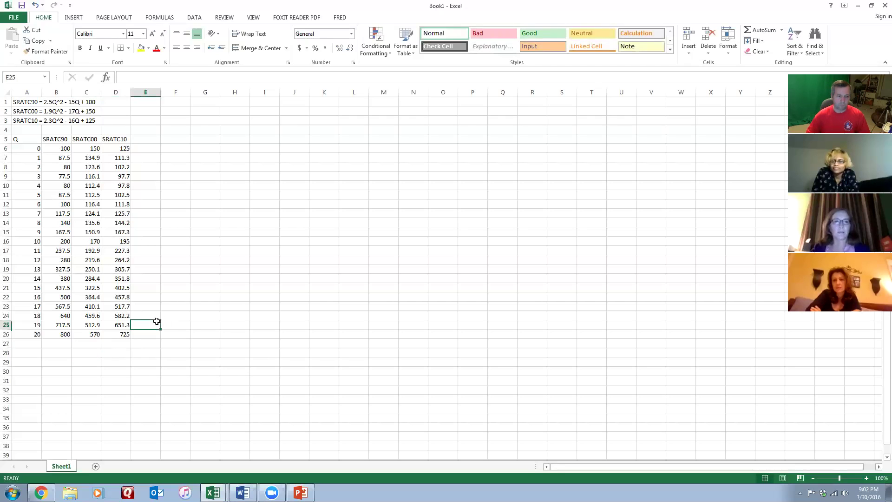
pyautogui.click(136, 351)
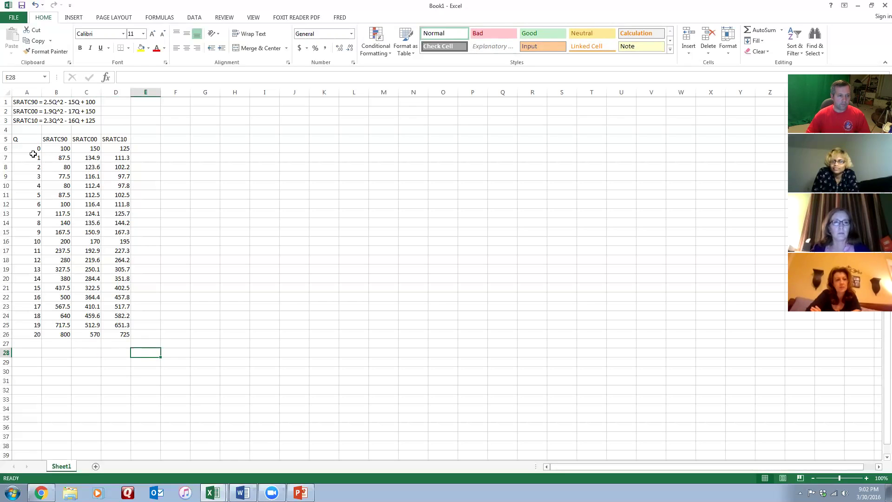
# Chart A5:D26 as a Scatter with Straight Lines and Markers.
pyautogui.moveTo(23, 138); pyautogui.dragTo(122, 334)
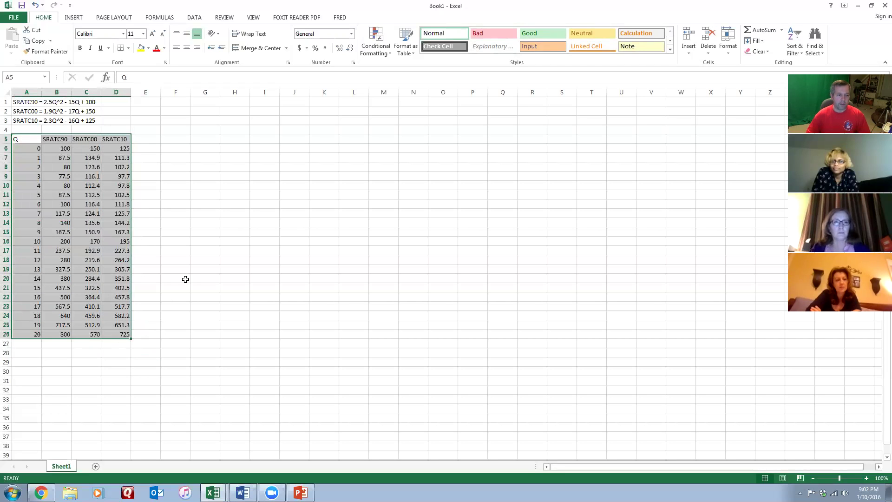
pyautogui.click(76, 19)
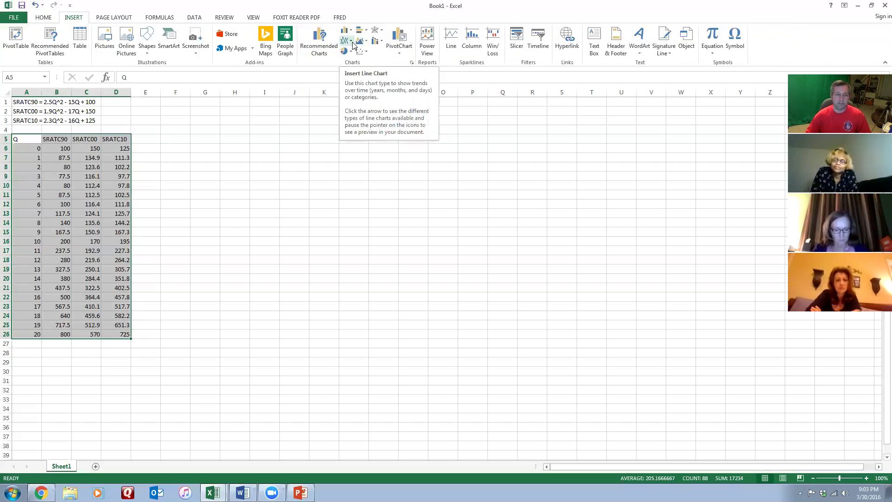
pyautogui.click(367, 53)
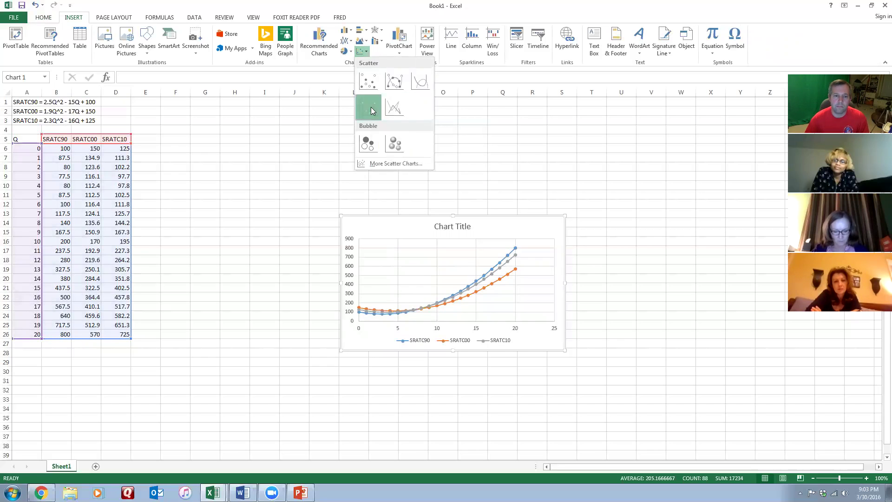
pyautogui.click(371, 107)
# Move the chart beside the data table and enlarge it.
pyautogui.moveTo(391, 223); pyautogui.dragTo(306, 142)
pyautogui.moveTo(418, 268); pyautogui.dragTo(351, 239)
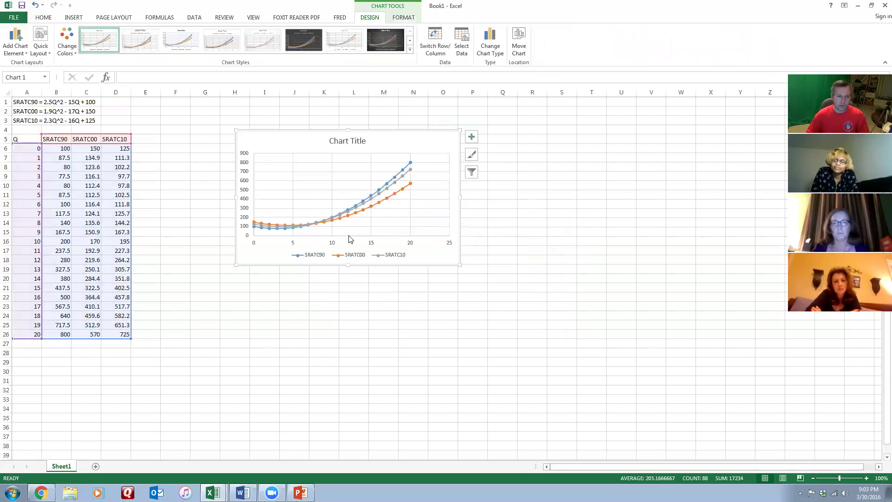
pyautogui.moveTo(458, 264); pyautogui.dragTo(605, 358)
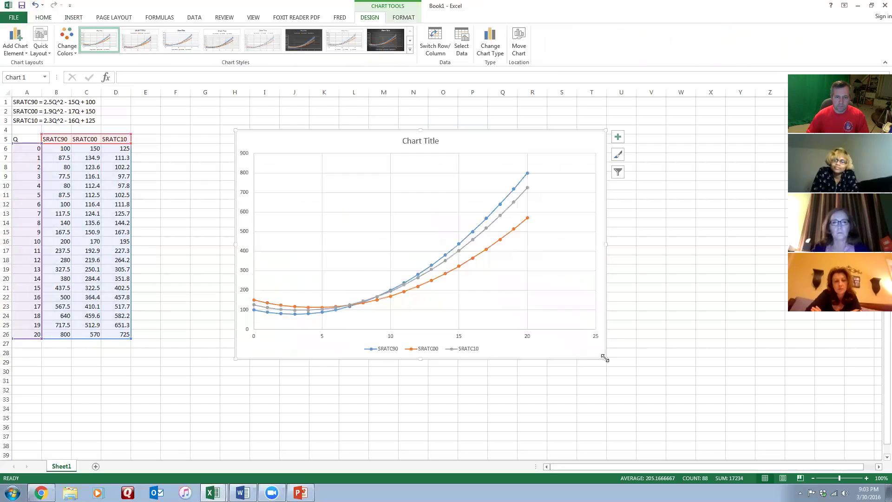
# Check each SRATC series' data range and B6's formula, then review the Word assignment.
pyautogui.click(450, 276)
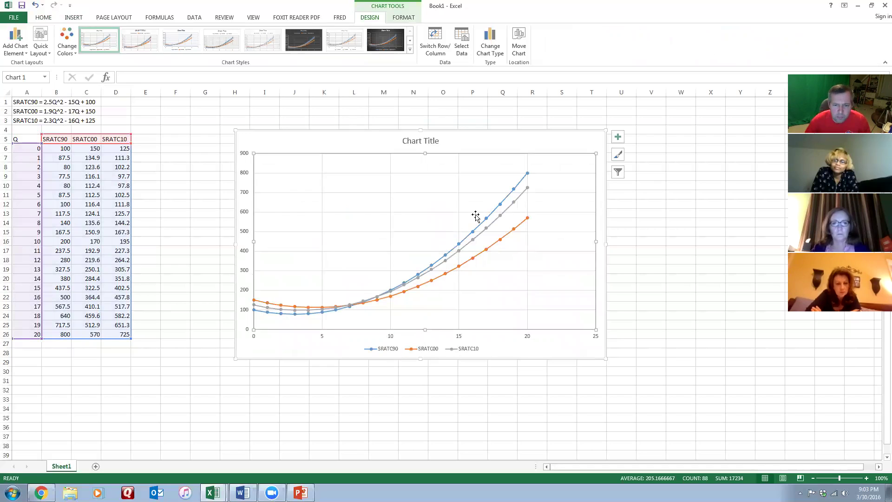
pyautogui.click(509, 198)
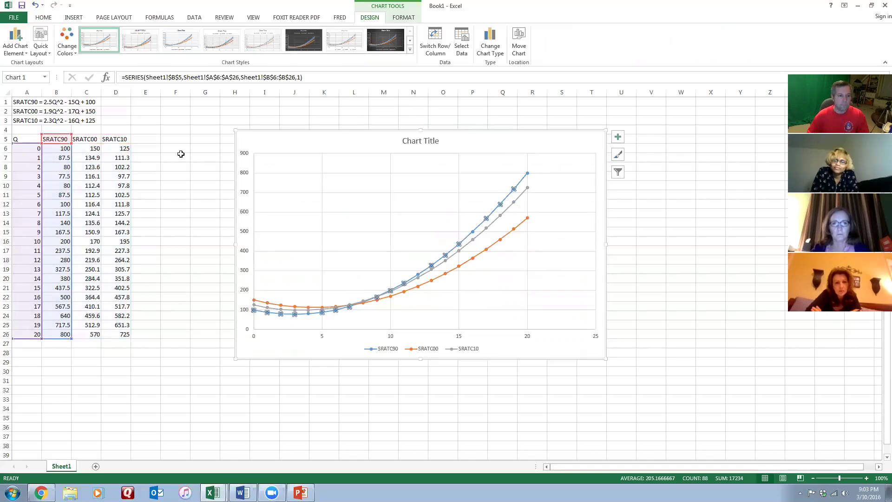
pyautogui.click(507, 238)
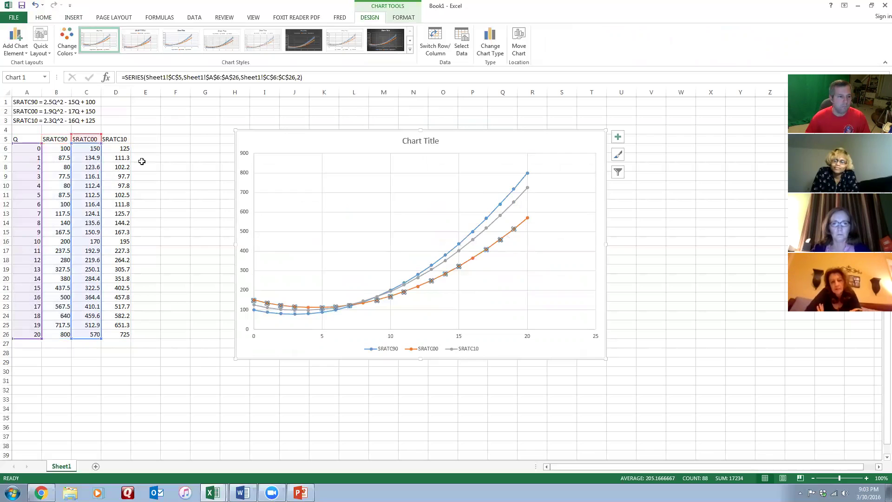
pyautogui.click(519, 200)
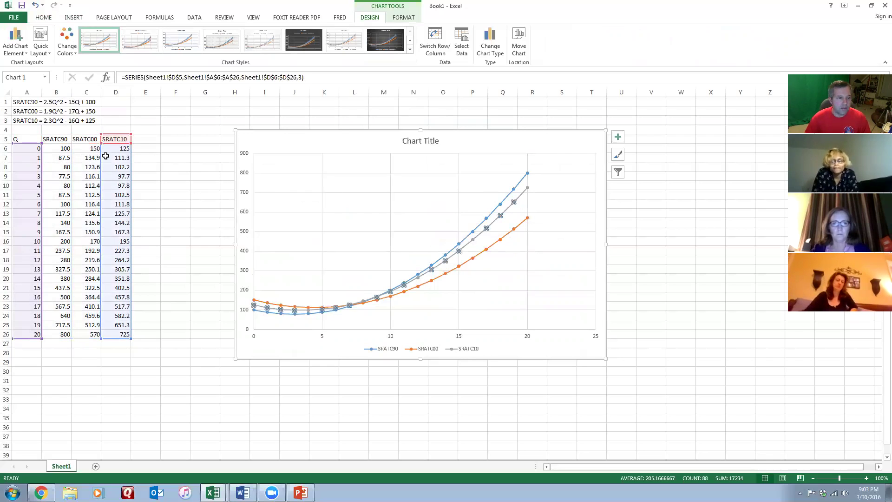
pyautogui.click(270, 392)
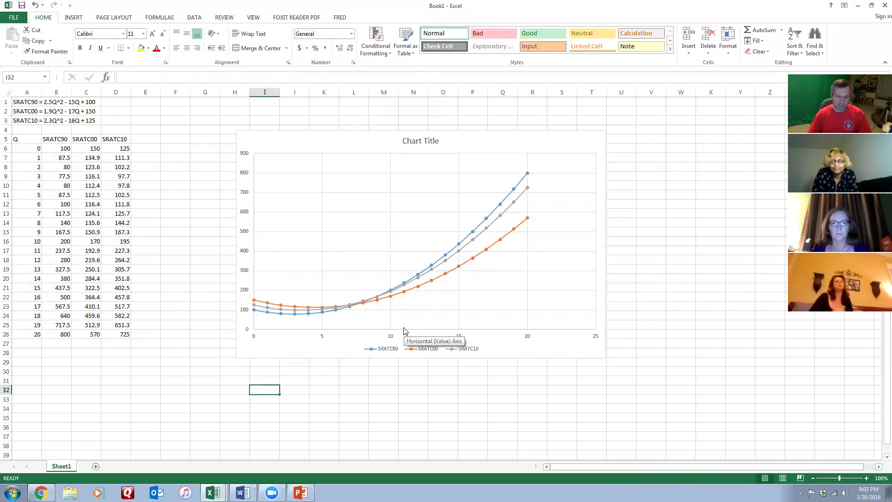
pyautogui.click(57, 149)
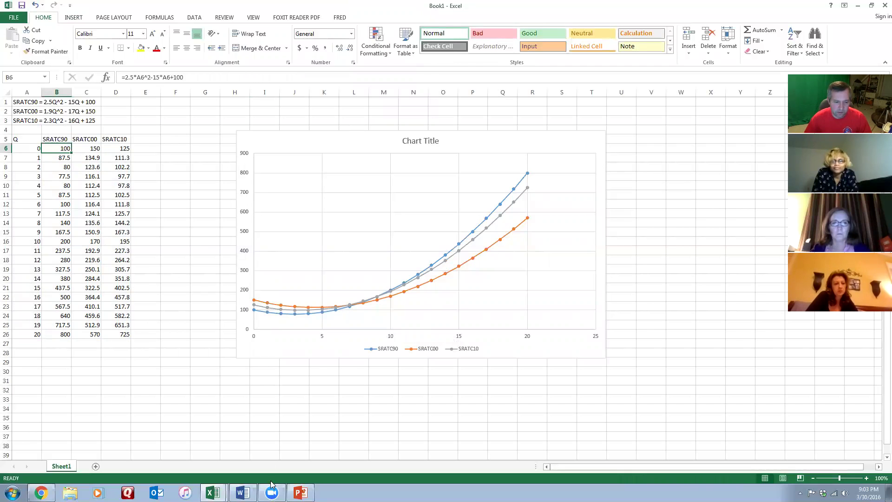
pyautogui.click(243, 492)
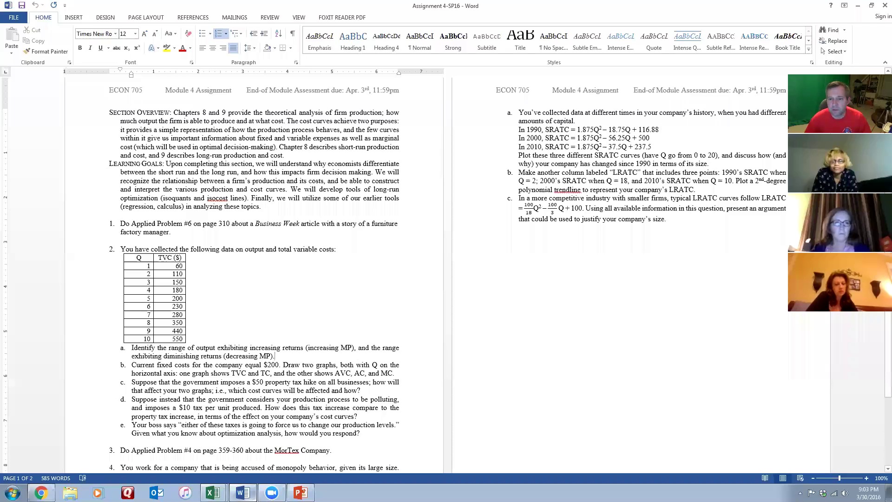
pyautogui.hotkey('alt', 'Tab')
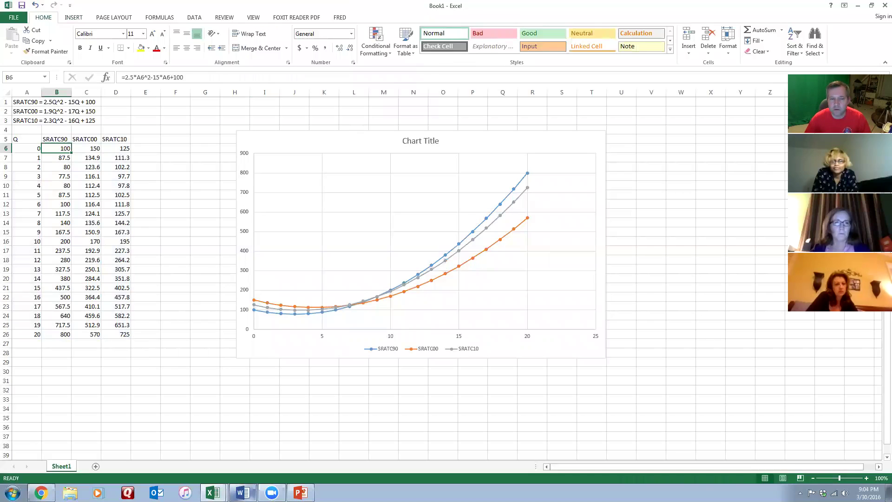
# Change the equation text in A2 and A3 to use 27Q and 36Q.
pyautogui.click(27, 102)
pyautogui.click(31, 110)
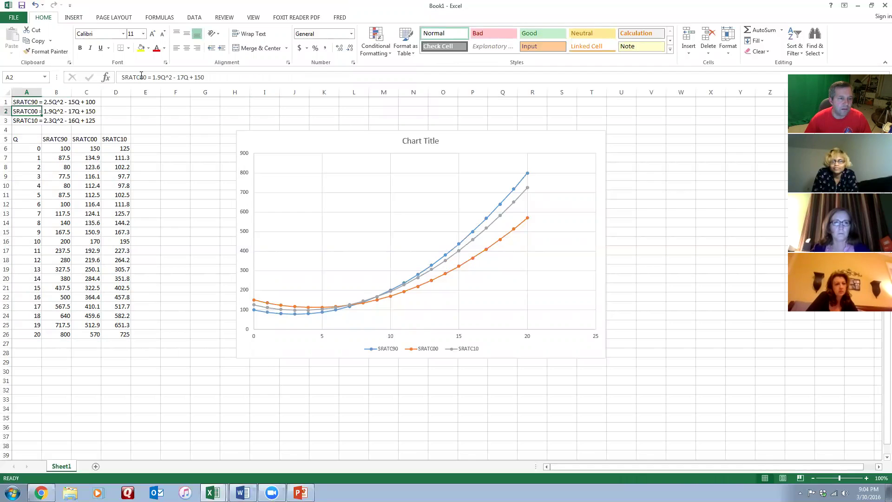
pyautogui.click(179, 78)
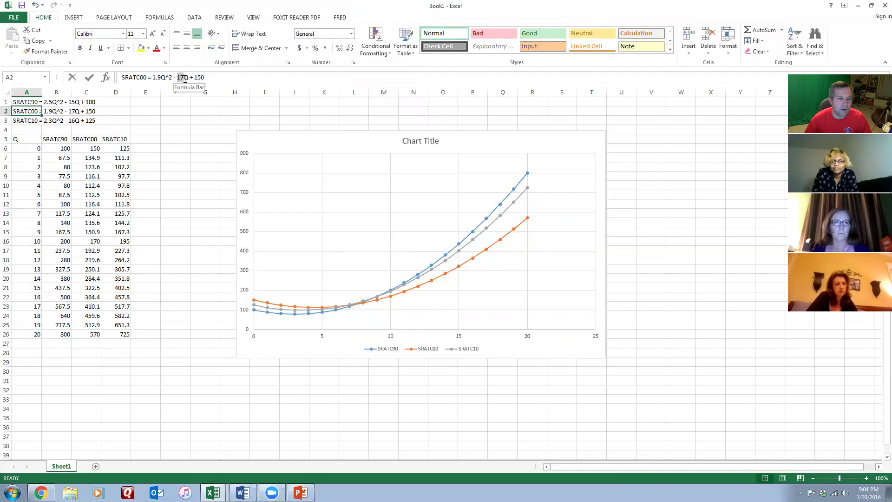
pyautogui.click(181, 78)
pyautogui.press('BackSpace')
pyautogui.write('2')
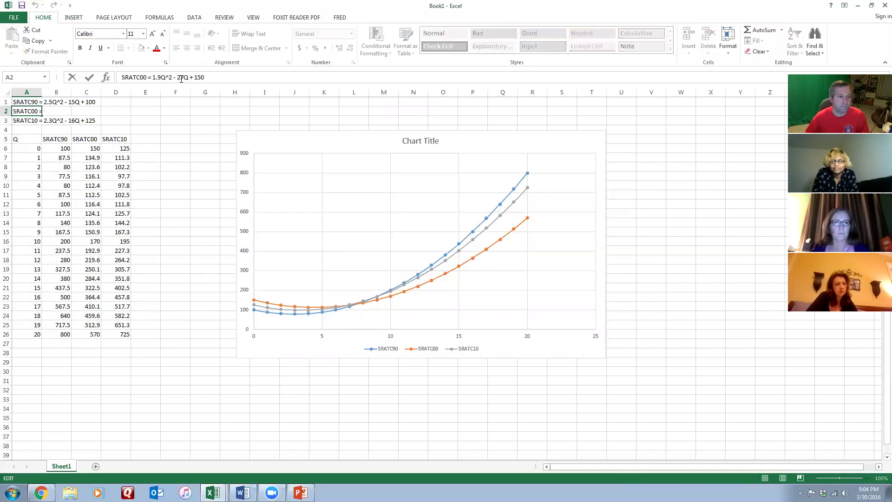
pyautogui.press('Return')
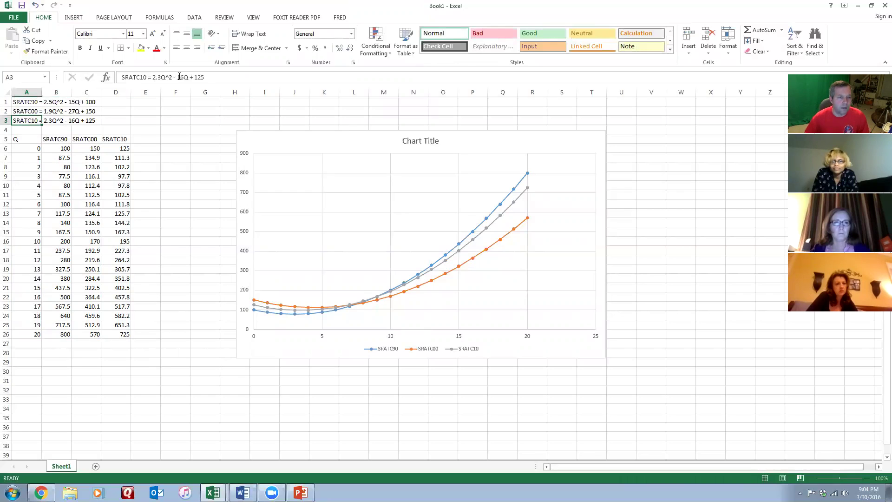
pyautogui.click(179, 76)
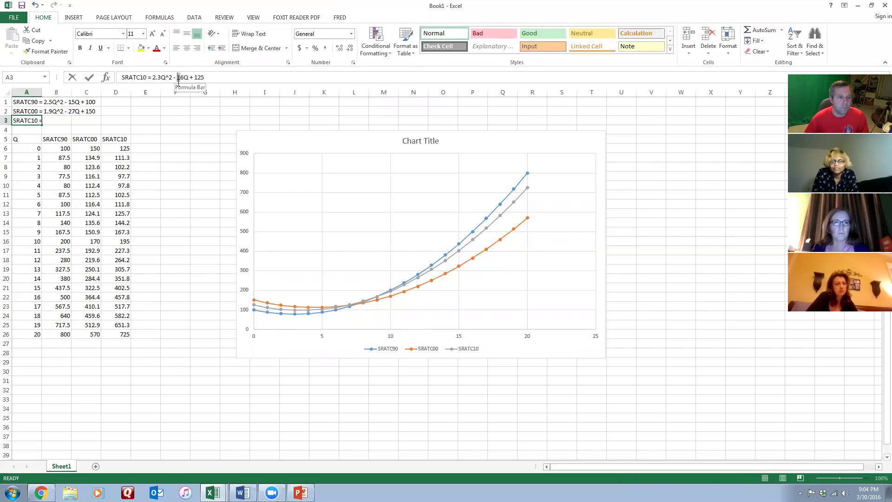
pyautogui.press('BackSpace')
pyautogui.write('3')
pyautogui.press('Return')
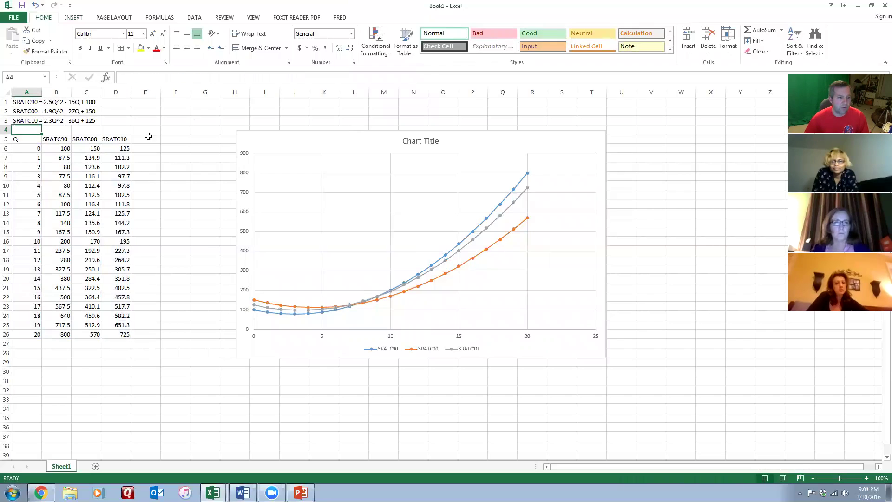
# Change C6's linear coefficient to -27 and fill the formula down to C26.
pyautogui.click(83, 148)
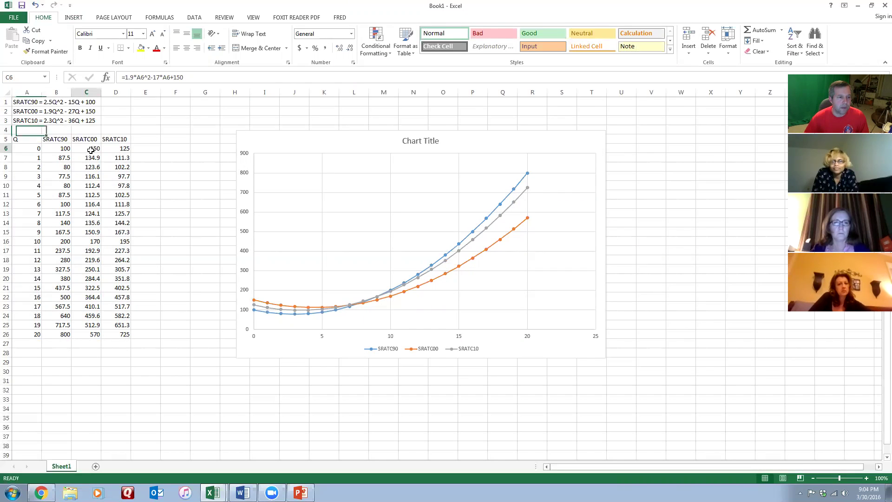
pyautogui.click(156, 78)
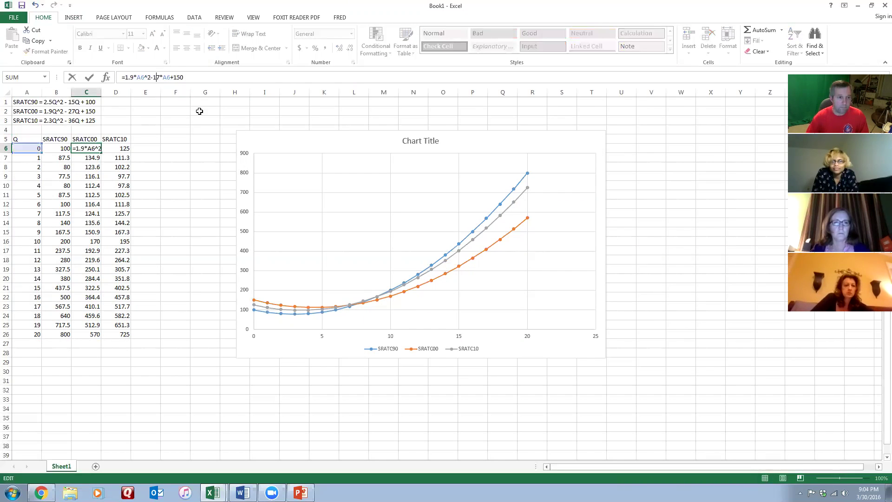
pyautogui.press('BackSpace')
pyautogui.write('2')
pyautogui.press('Return')
pyautogui.click(91, 147)
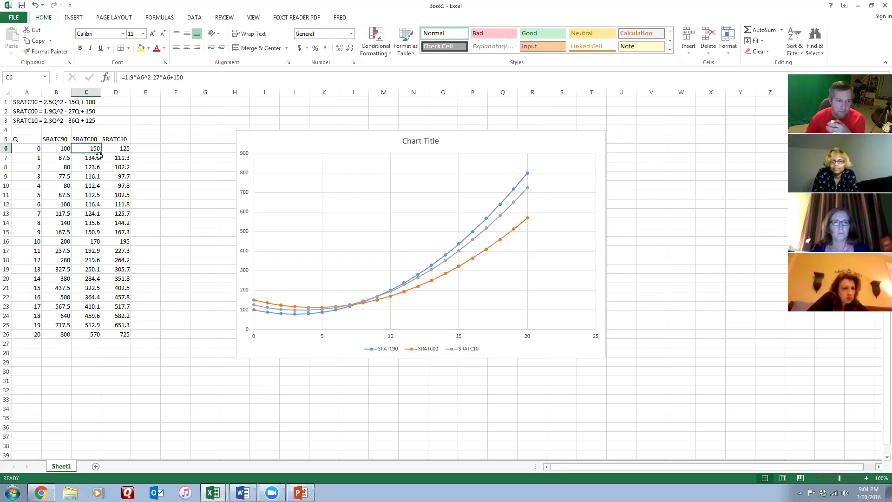
pyautogui.doubleClick(102, 153)
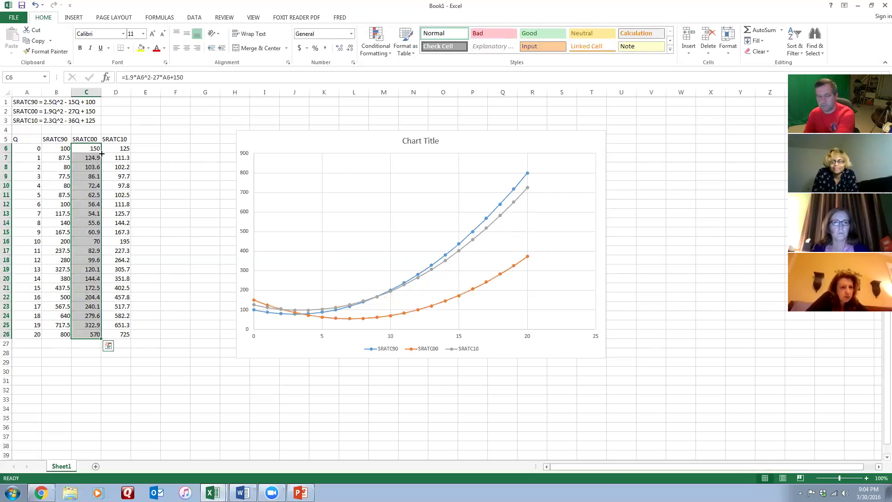
# Change D6's linear coefficient to -36 and fill the formula down to D26.
pyautogui.click(111, 148)
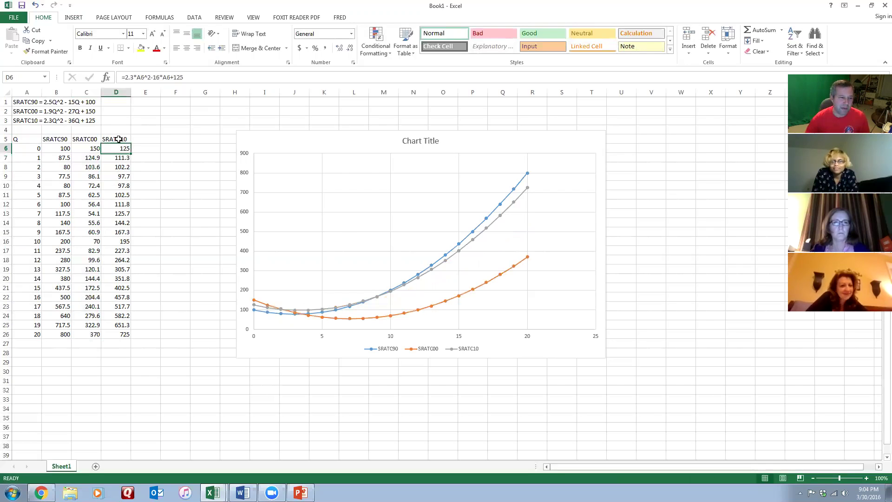
pyautogui.click(157, 77)
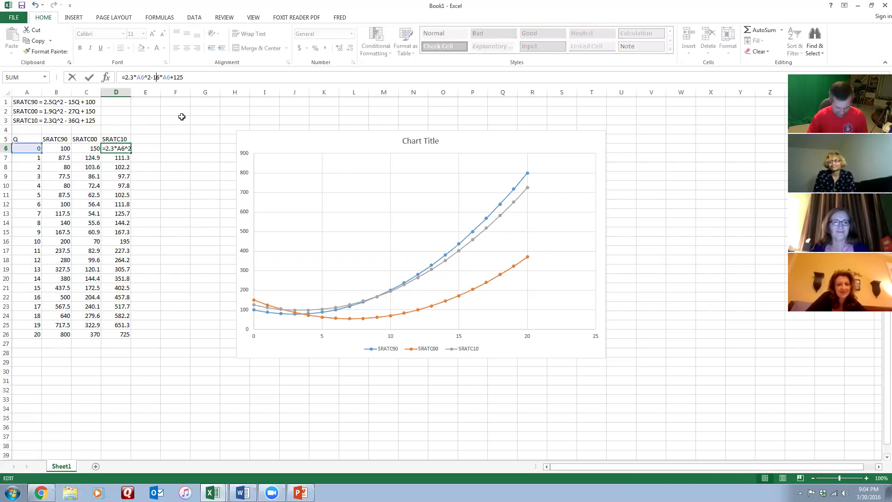
pyautogui.press('BackSpace')
pyautogui.write('3')
pyautogui.press('Return')
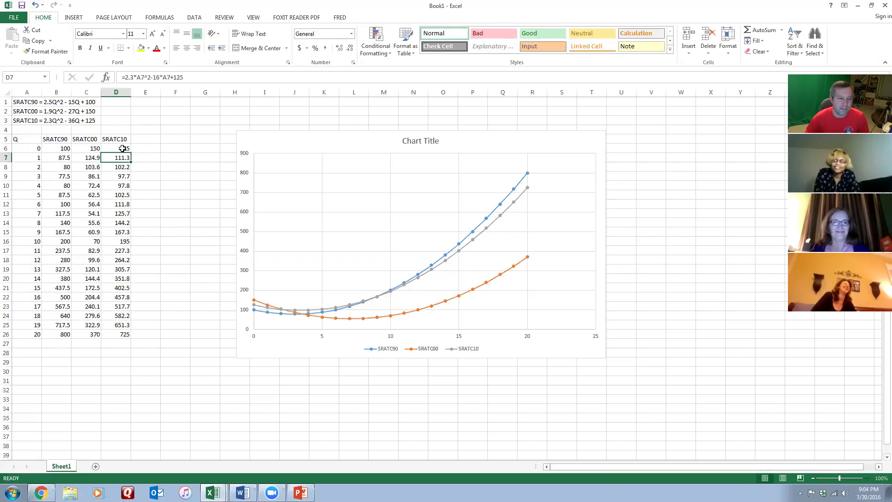
pyautogui.click(129, 149)
pyautogui.doubleClick(131, 152)
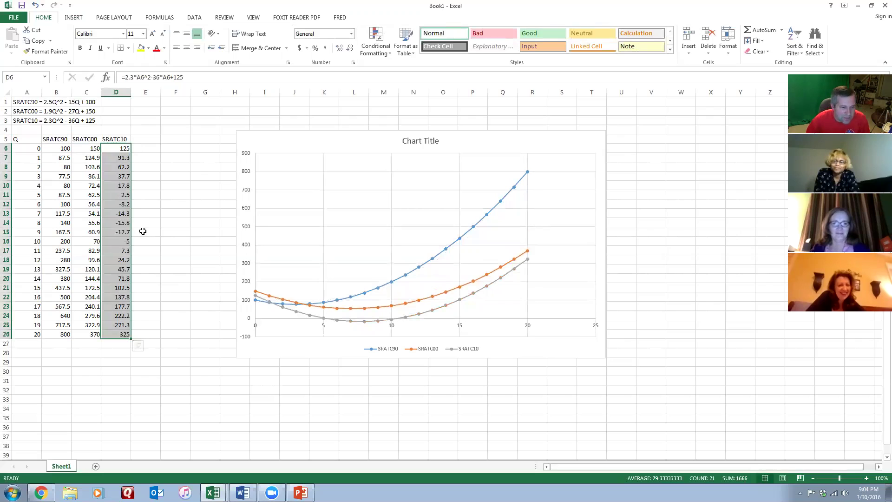
# Raise the SRATC10 constant to 250 in A3 and D6, refilling D6:D26.
pyautogui.click(109, 141)
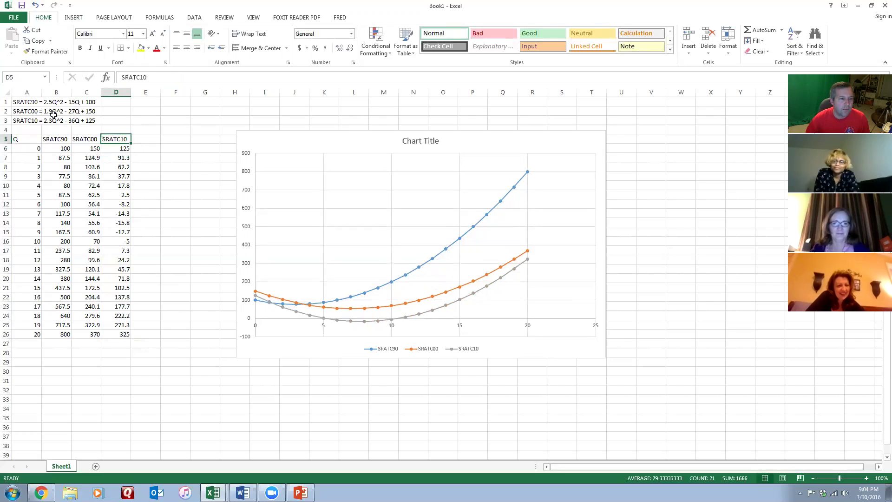
pyautogui.click(18, 120)
pyautogui.click(195, 77)
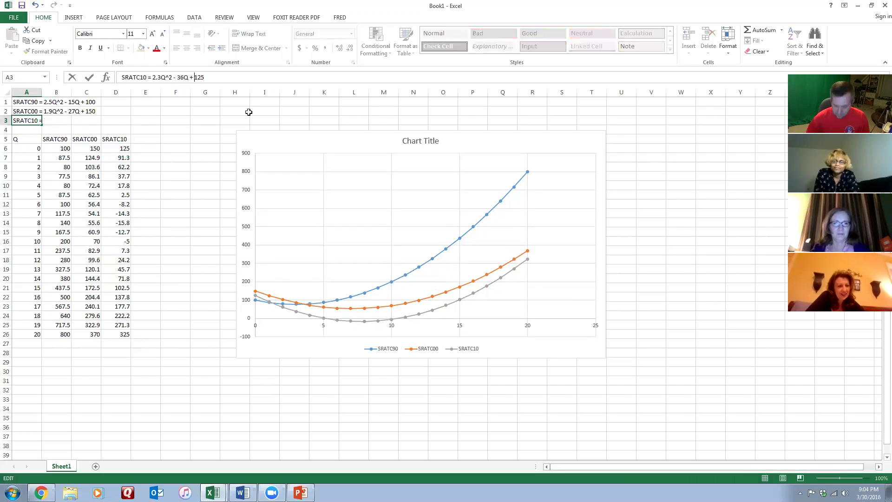
pyautogui.write('0')
pyautogui.press('Return')
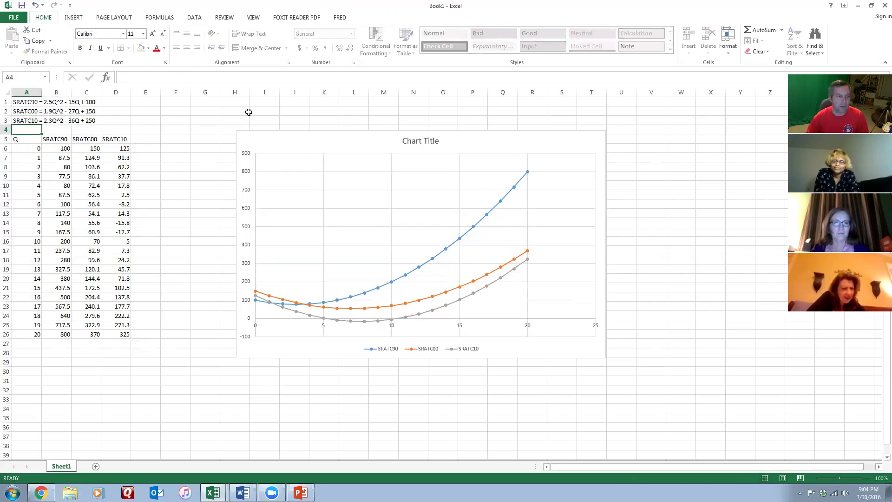
pyautogui.doubleClick(111, 149)
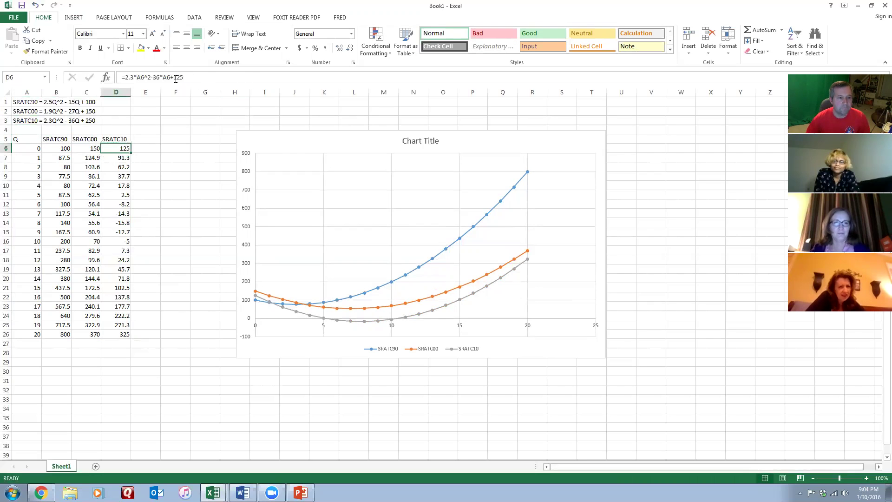
pyautogui.write('0')
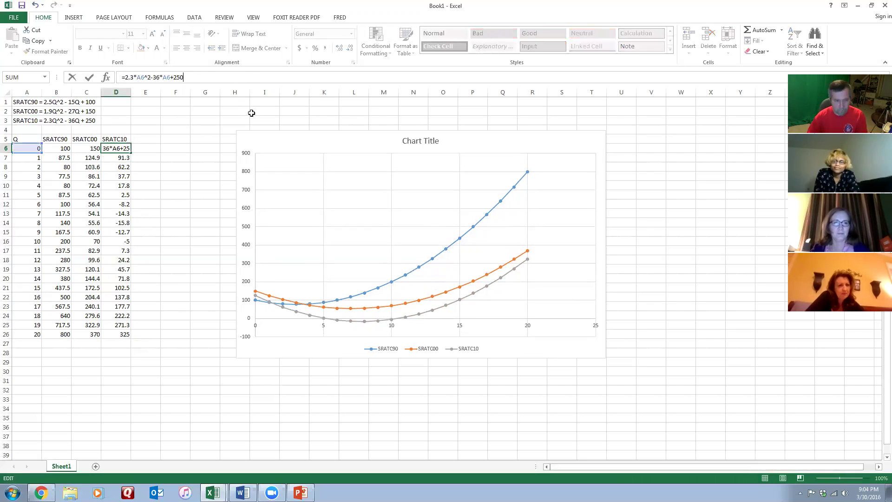
pyautogui.press('Return')
pyautogui.click(126, 149)
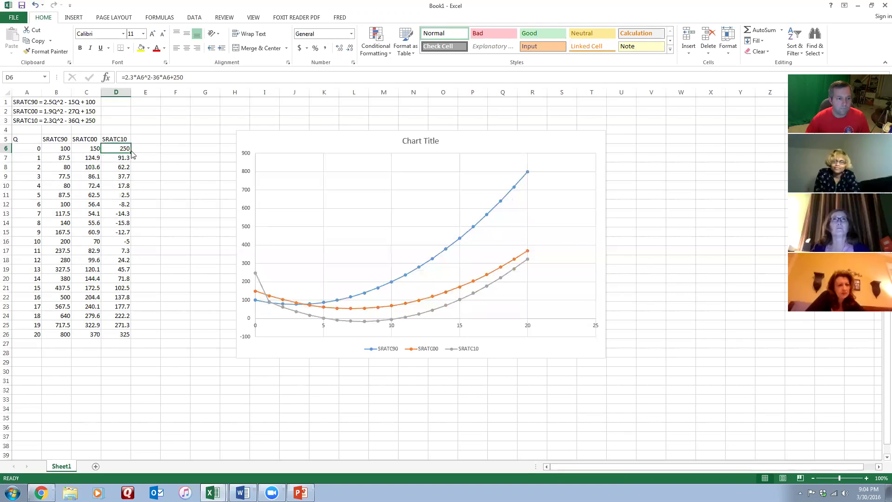
pyautogui.doubleClick(132, 153)
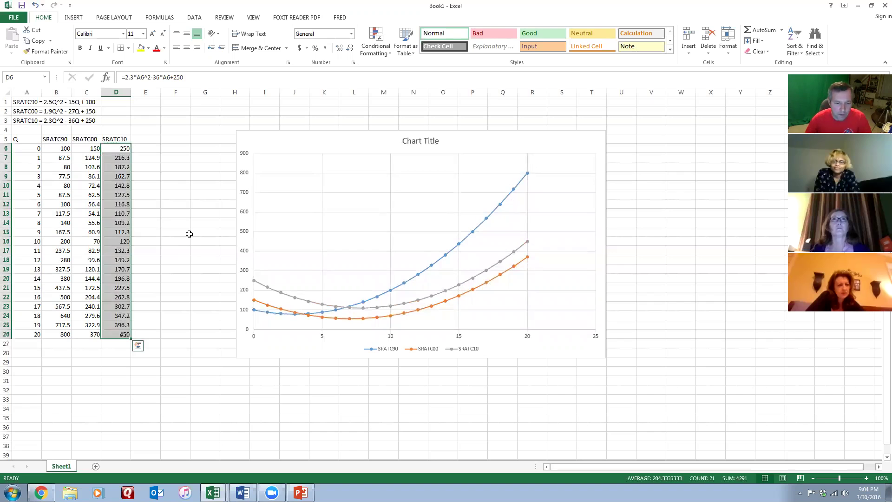
pyautogui.click(193, 257)
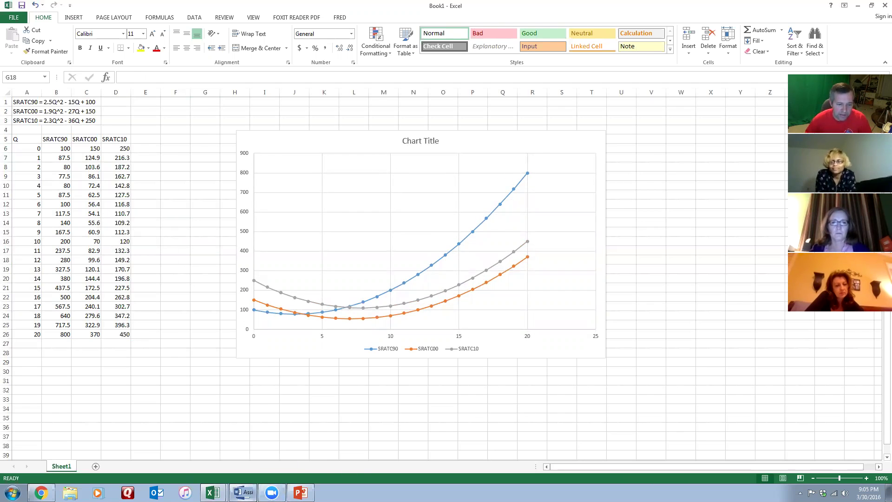
pyautogui.click(242, 493)
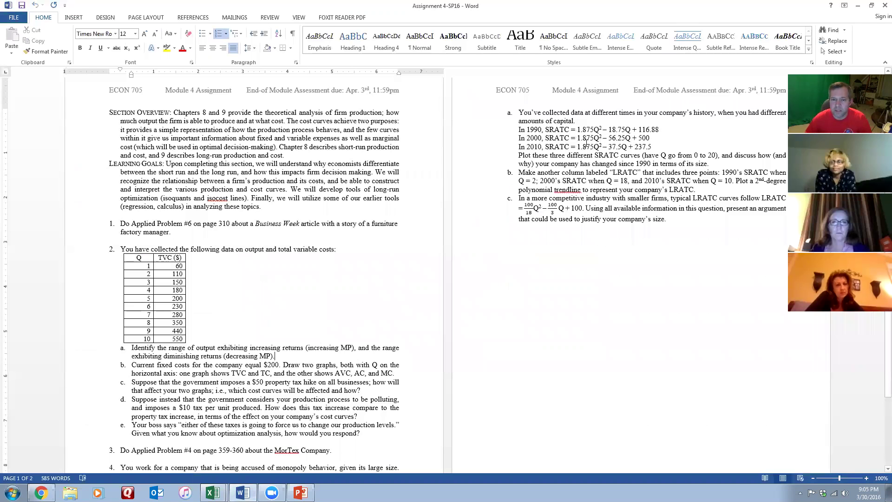
pyautogui.click(857, 7)
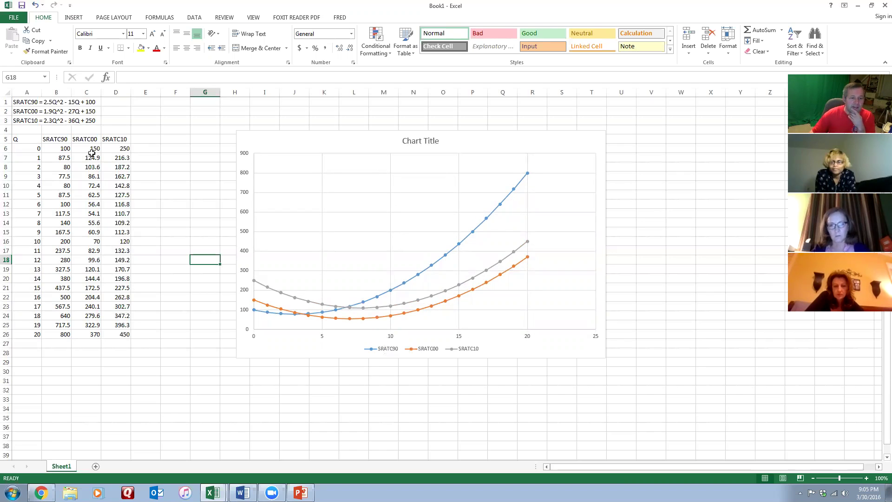
pyautogui.click(260, 315)
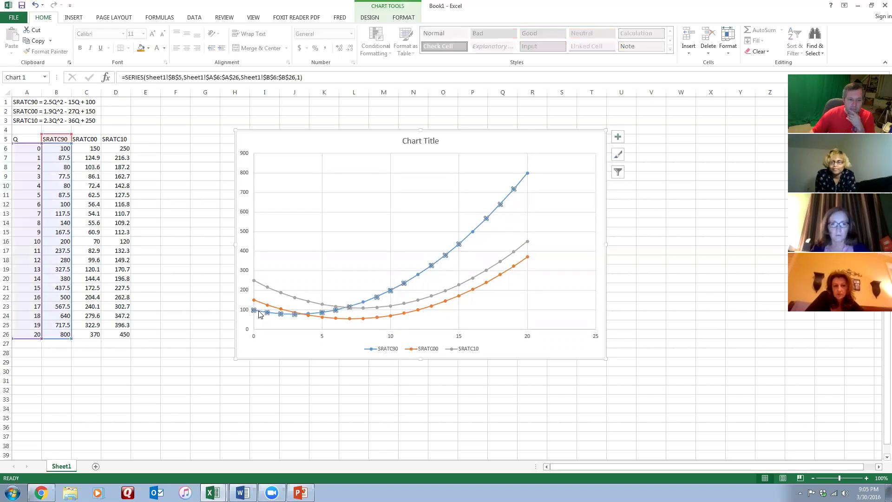
pyautogui.click(265, 372)
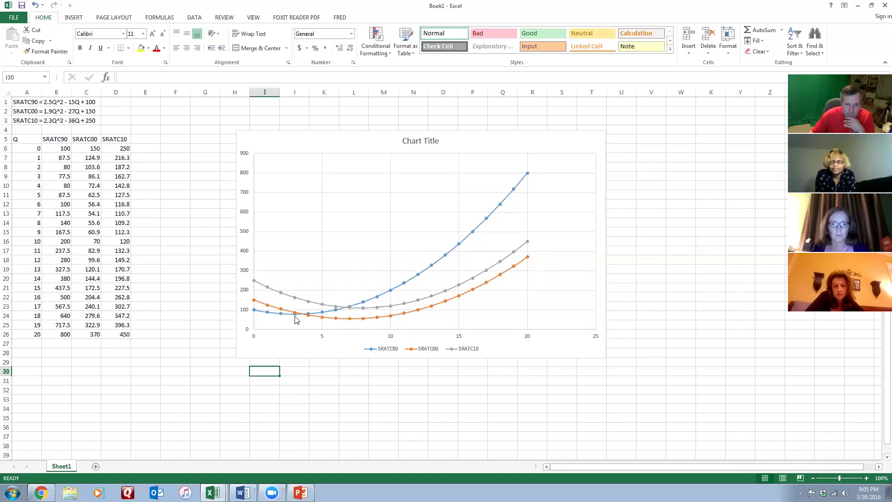
pyautogui.moveTo(296, 318)
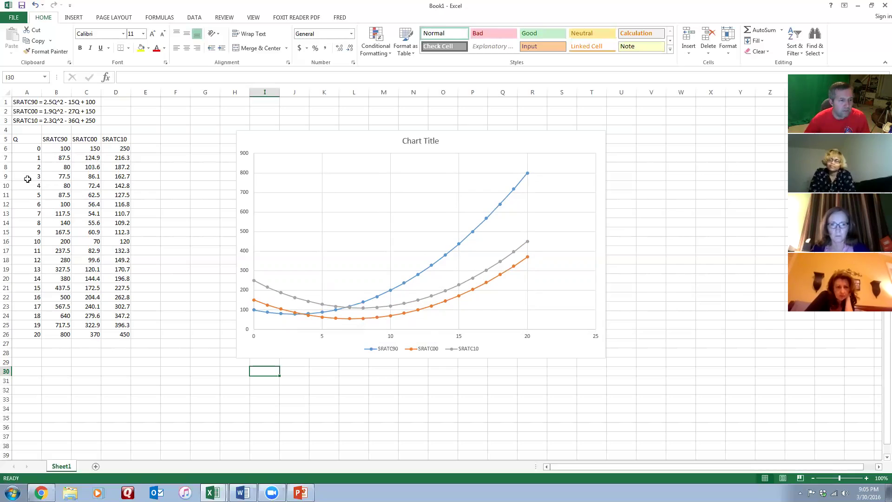
pyautogui.click(54, 177)
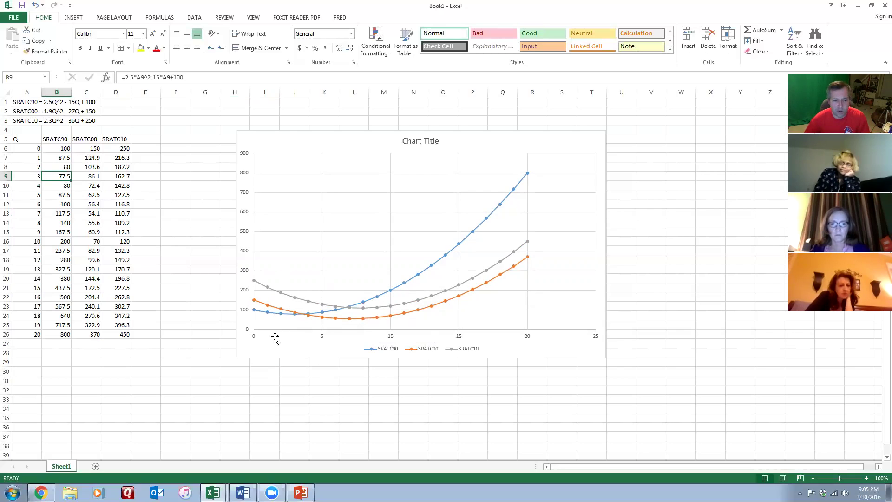
pyautogui.click(289, 317)
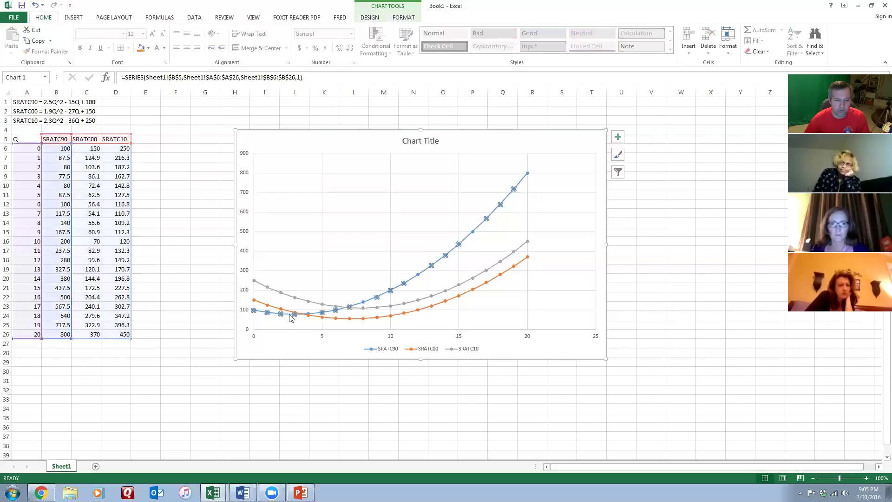
pyautogui.click(291, 317)
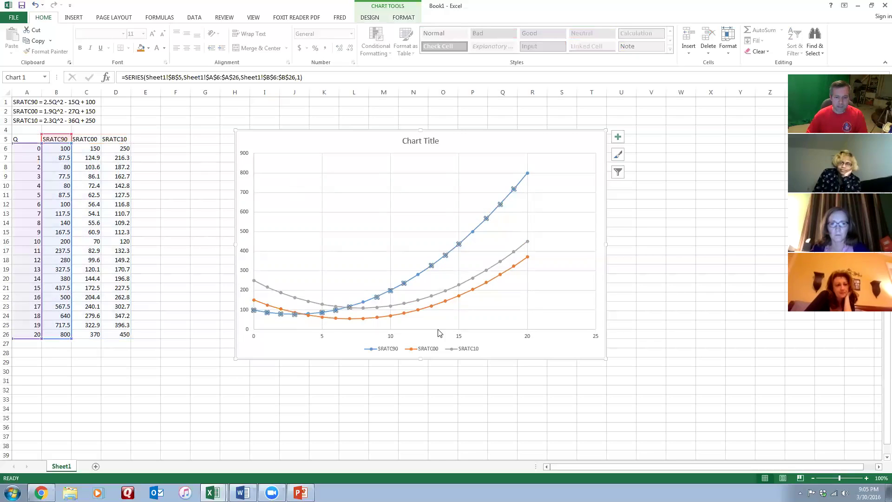
pyautogui.click(484, 289)
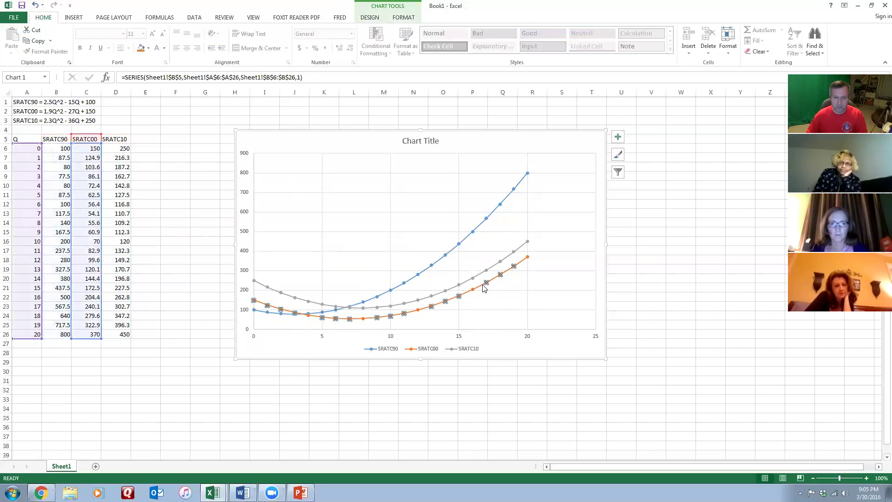
pyautogui.click(316, 406)
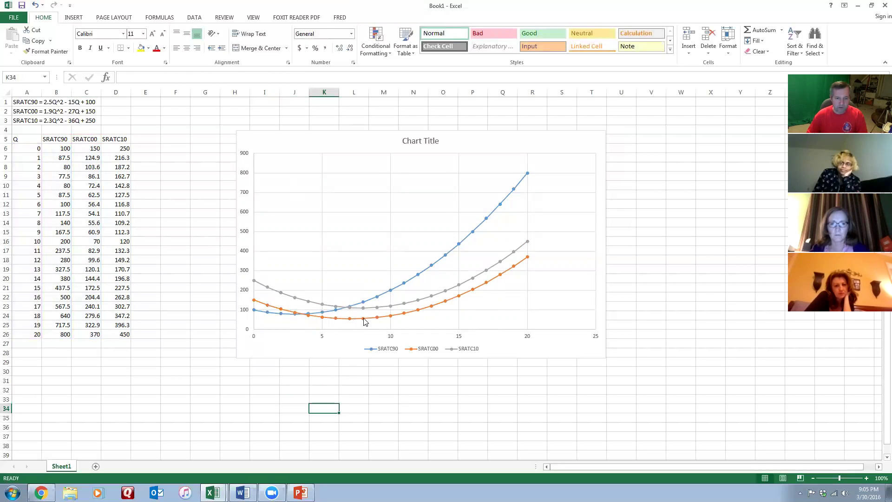
pyautogui.moveTo(351, 320)
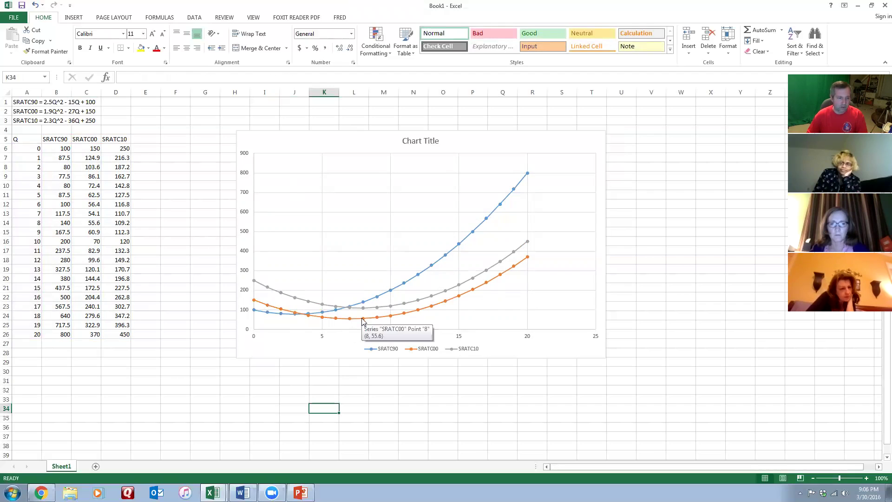
pyautogui.click(89, 214)
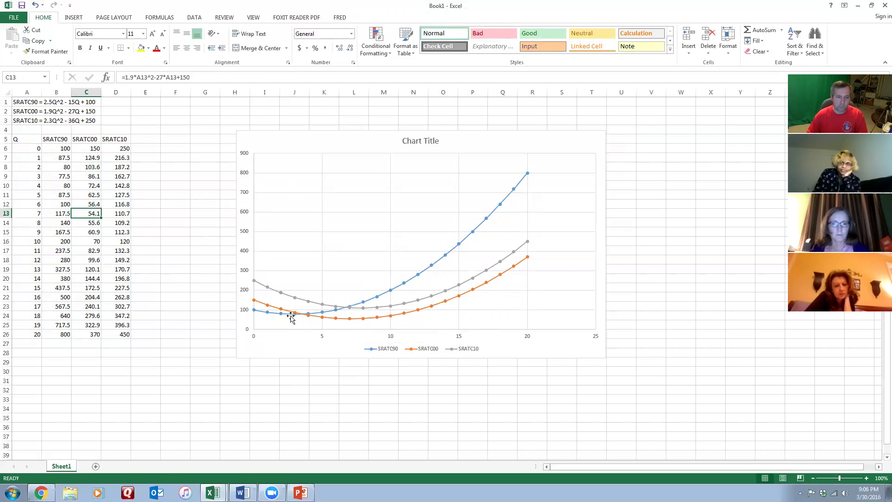
# Review the formulas in B9 and C13, then bring up the Word assignment.
pyautogui.moveTo(351, 324)
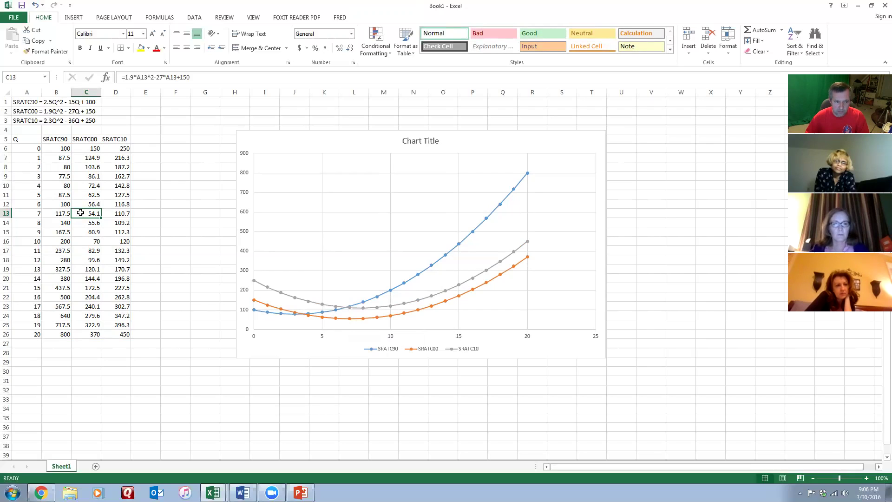
pyautogui.click(53, 175)
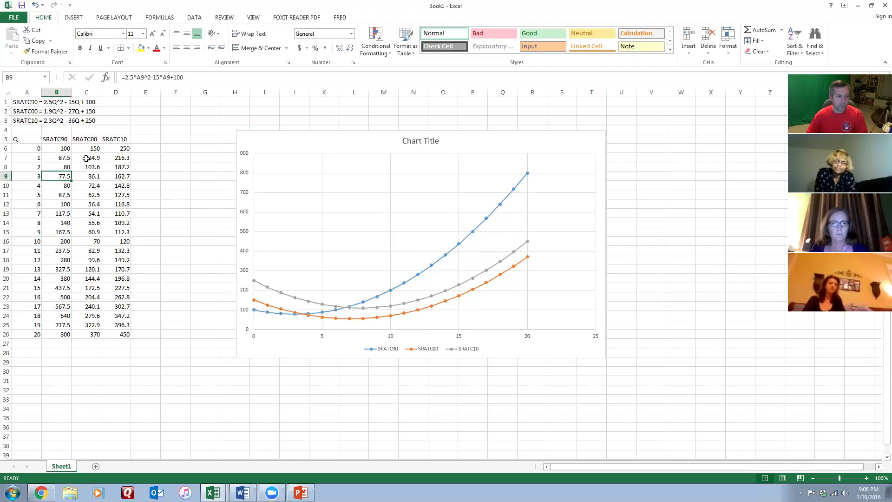
pyautogui.click(80, 213)
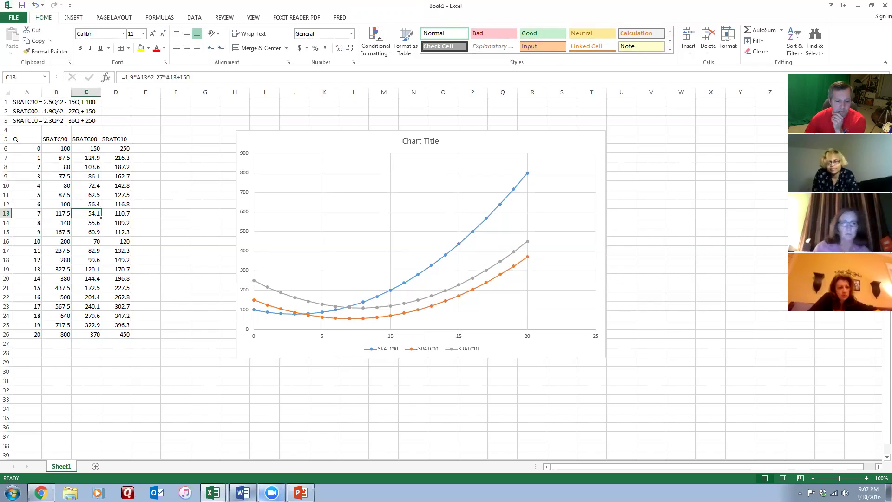
pyautogui.click(242, 492)
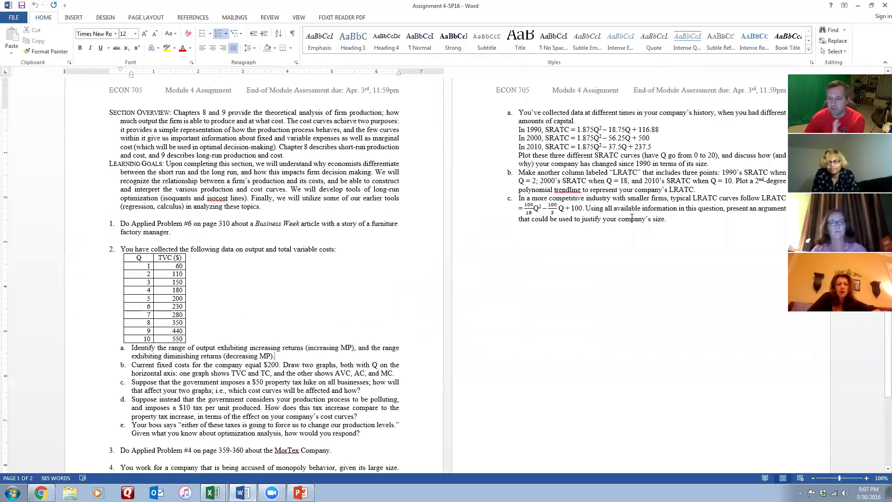
# Minimize Word, select the grey SRATC10 curve, and view D14's minimum of 109.2.
pyautogui.click(857, 5)
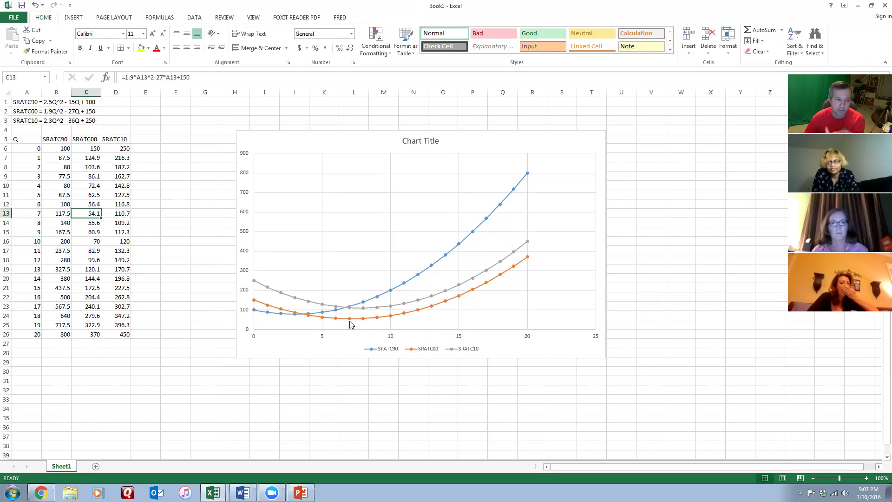
pyautogui.moveTo(350, 324)
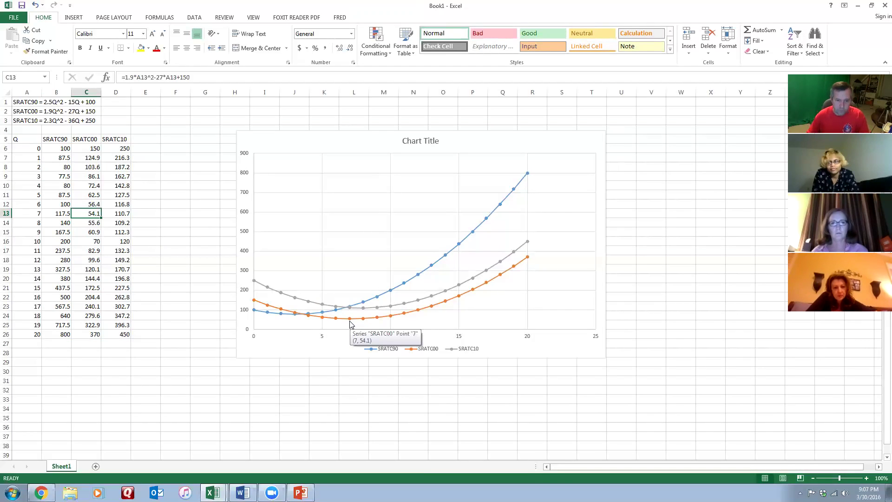
pyautogui.click(494, 270)
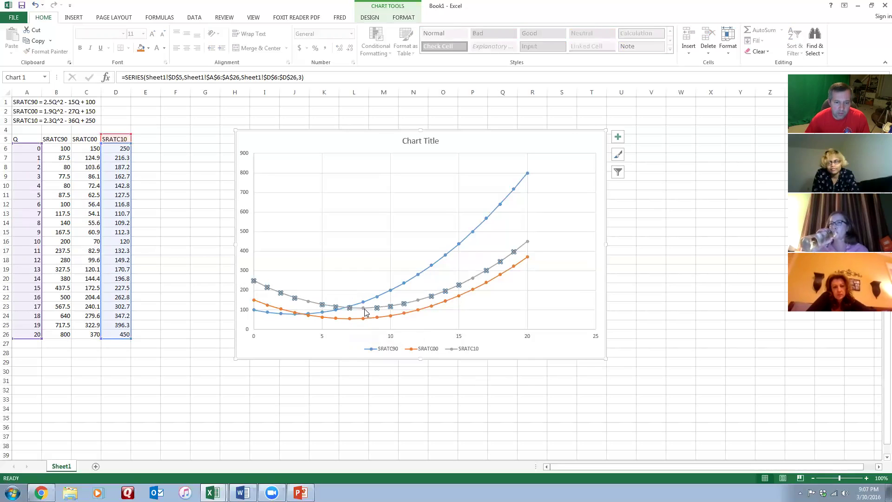
pyautogui.click(118, 222)
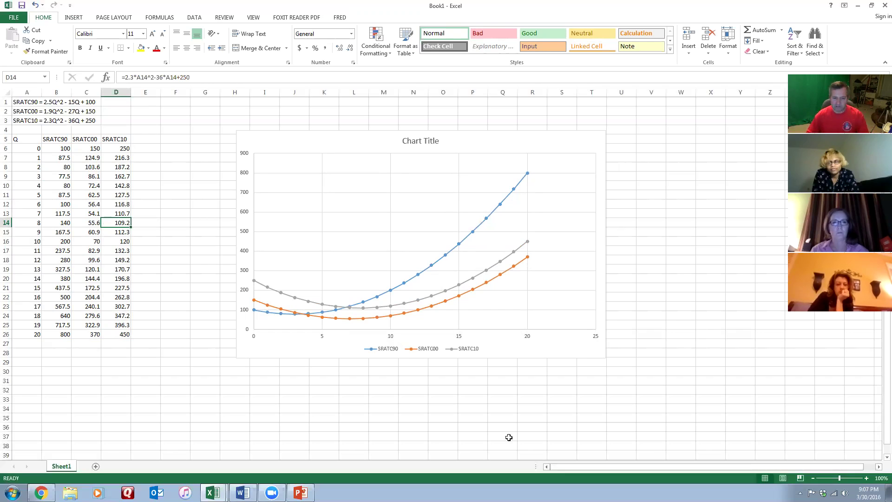
pyautogui.click(319, 371)
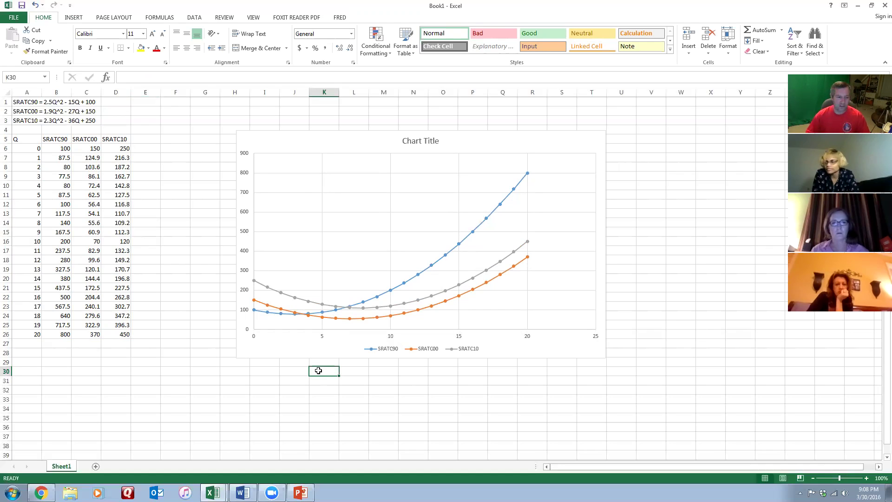
pyautogui.moveTo(243, 492)
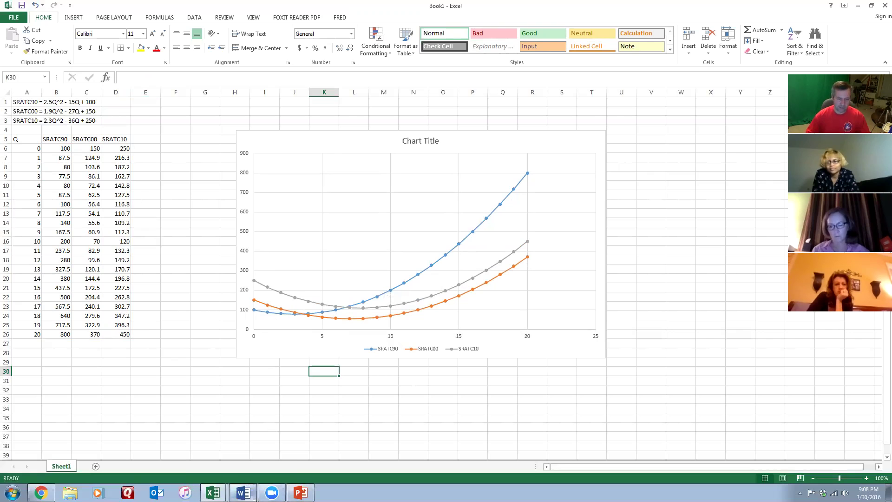
pyautogui.click(242, 493)
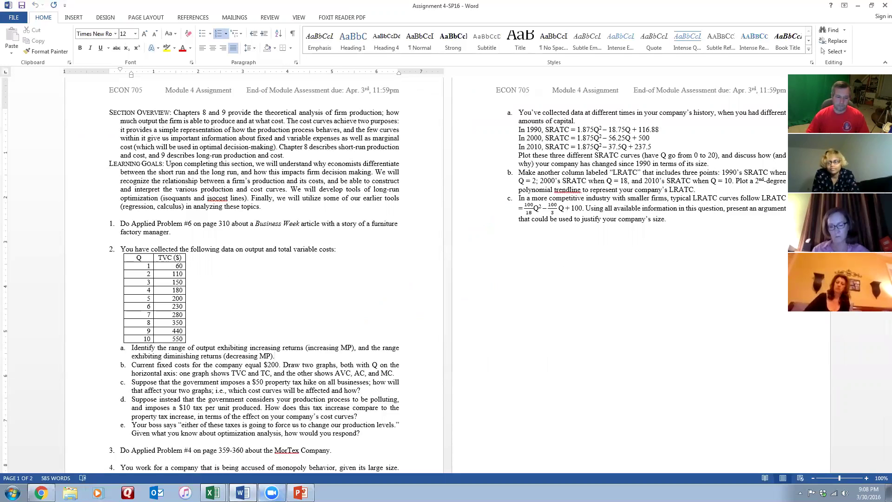
# Enter the LRATC column heading in cell E5.
pyautogui.moveTo(213, 493)
pyautogui.click(206, 468)
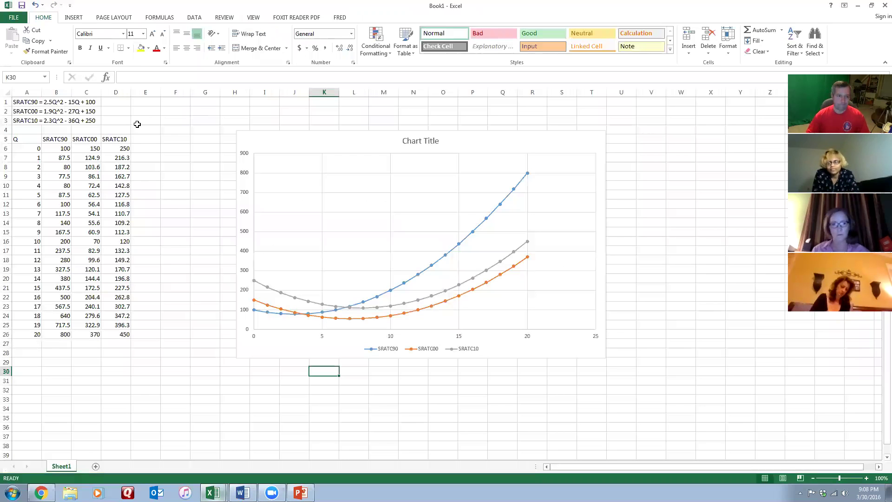
pyautogui.click(146, 139)
pyautogui.write('LRATS')
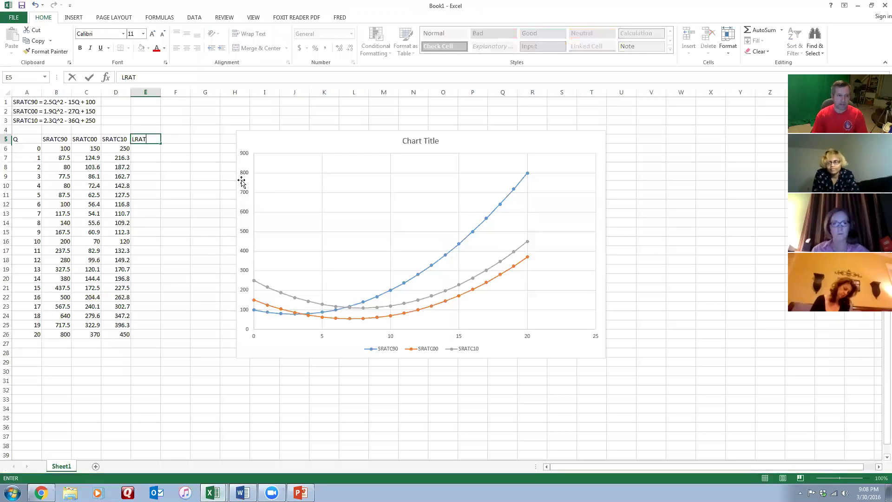
pyautogui.hotkey('alt', 'Tab')
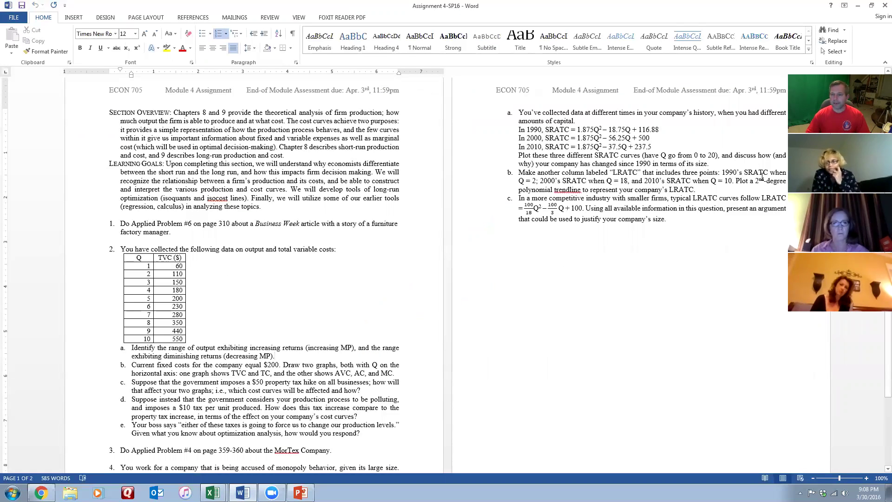
pyautogui.hotkey('alt', 'Tab')
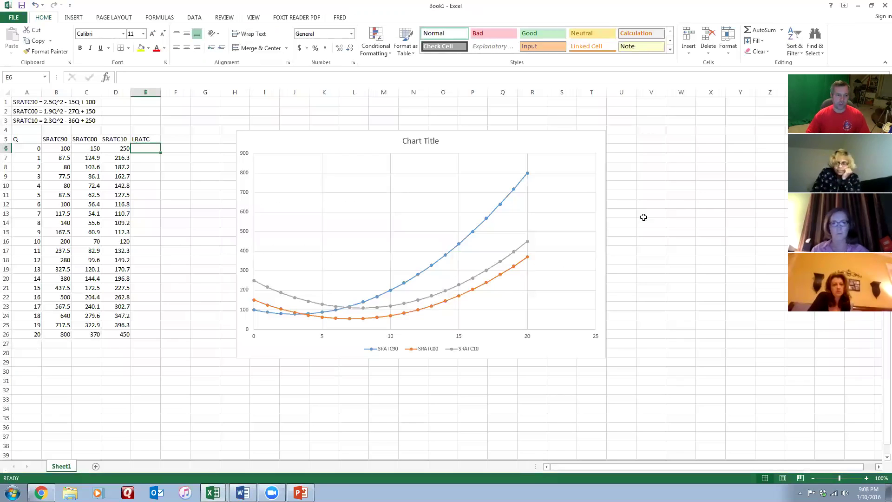
# Link E8 to the Q = 2 SRATC90 value with =B8, giving 80.
pyautogui.press('Down')
pyautogui.press('Down')
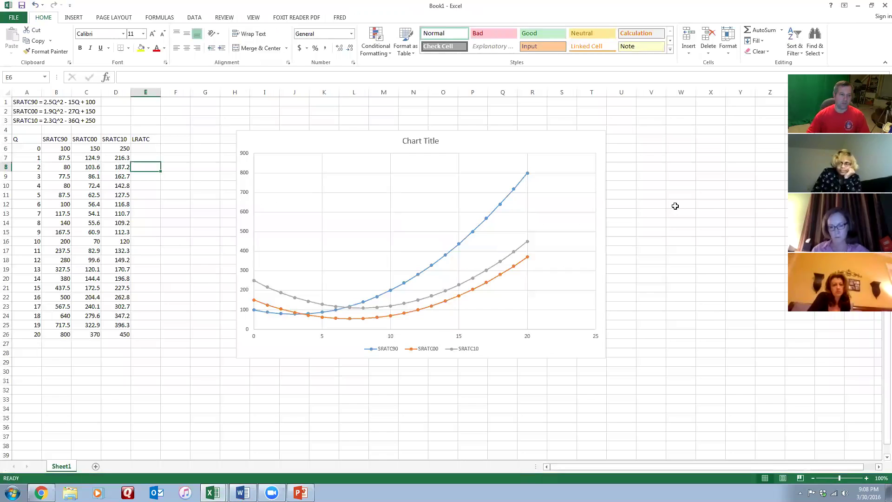
pyautogui.write('=')
pyautogui.click(49, 166)
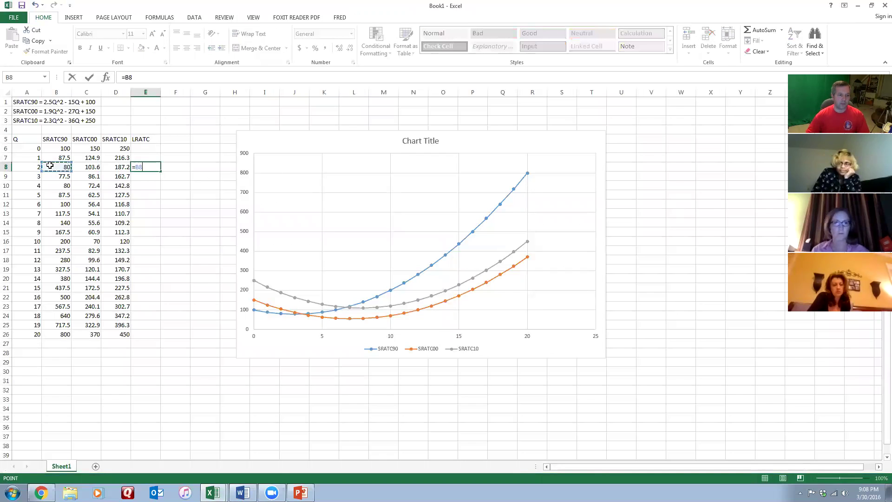
pyautogui.press('Return')
pyautogui.hotkey('alt', 'Tab')
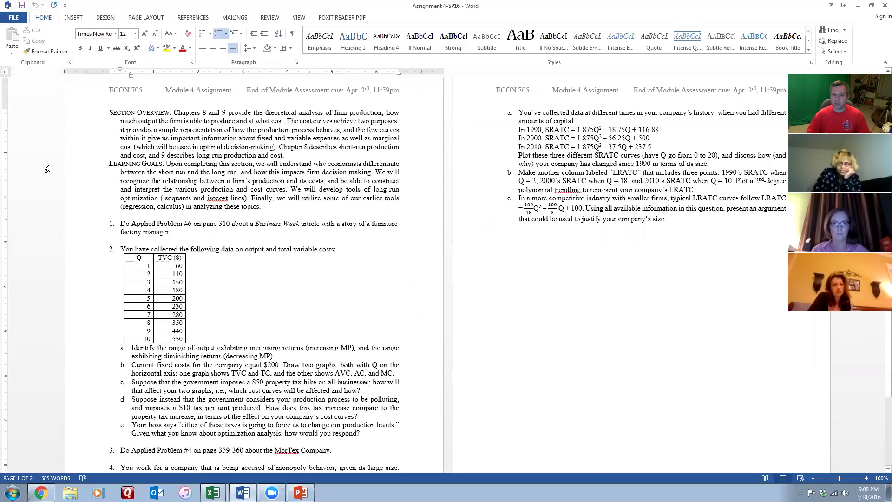
pyautogui.hotkey('alt', 'Tab')
# Enter =C24 in E24 (279.6) and =D16 in E16 (120).
pyautogui.press('Down')
pyautogui.press('Down')
pyautogui.press('Down')
pyautogui.press('Down')
pyautogui.press('Down')
pyautogui.press('Down')
pyautogui.press('Down')
pyautogui.press('Down')
pyautogui.press('Down')
pyautogui.press('Down')
pyautogui.press('Down')
pyautogui.press('Down')
pyautogui.press('Down')
pyautogui.press('Down')
pyautogui.press('Down')
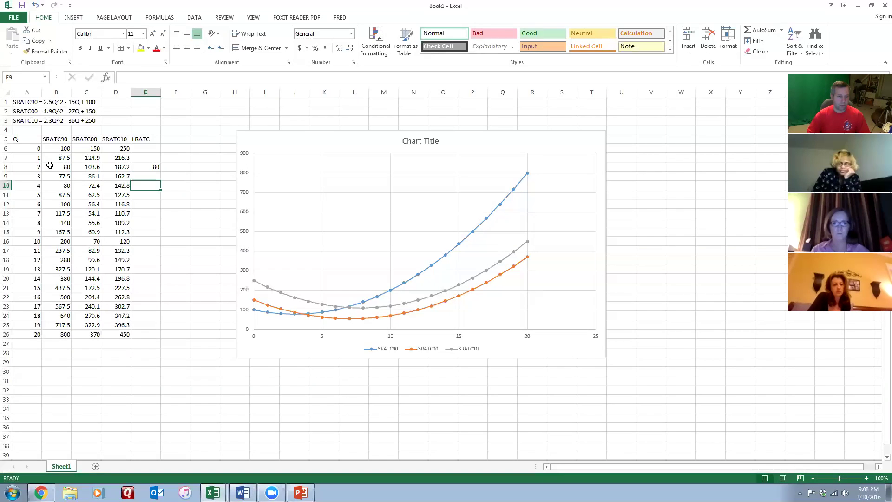
pyautogui.write('=')
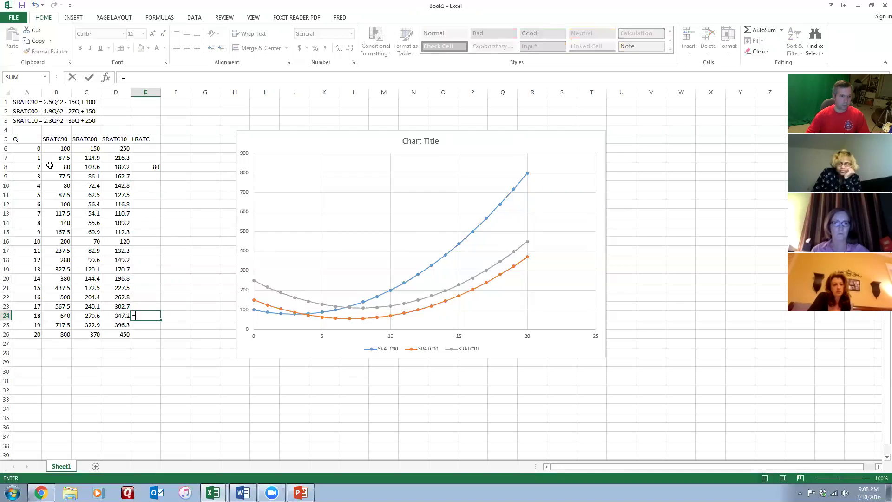
pyautogui.click(88, 318)
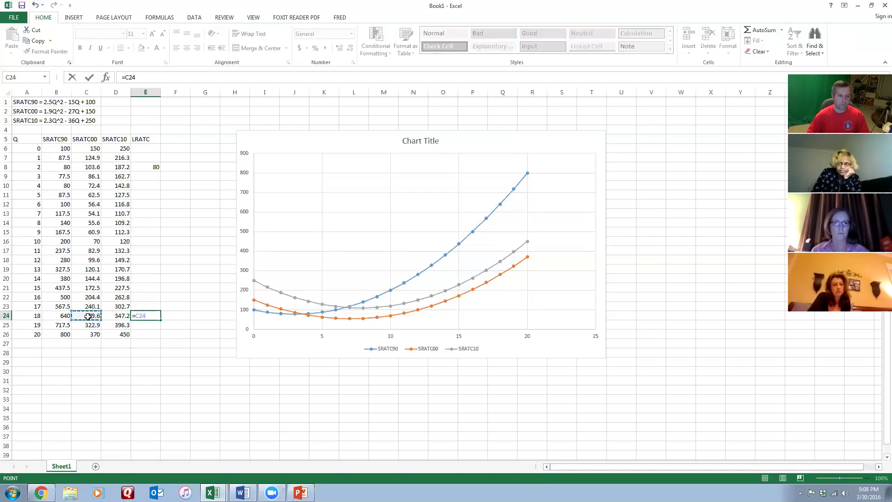
pyautogui.press('Return')
pyautogui.press('Up')
pyautogui.press('Up')
pyautogui.press('Up')
pyautogui.press('Up')
pyautogui.press('Up')
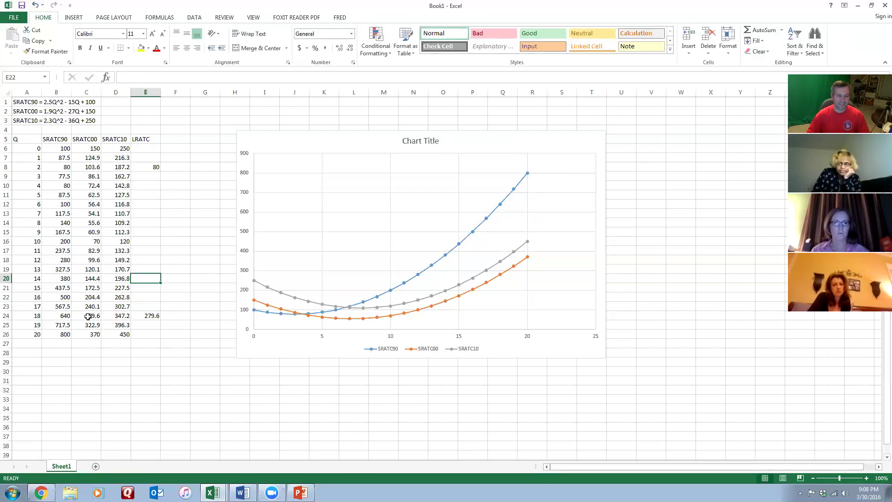
pyautogui.hotkey('alt', 'Tab')
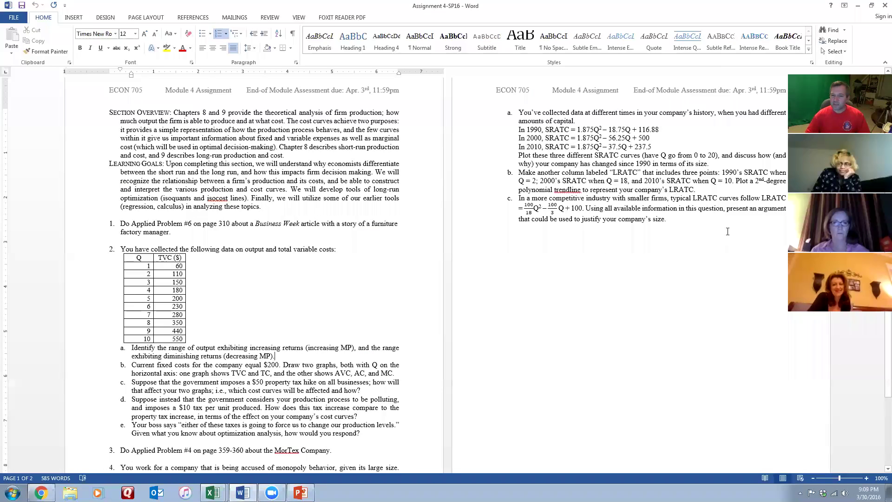
pyautogui.hotkey('alt', 'Tab')
pyautogui.press('Up')
pyautogui.press('Up')
pyautogui.press('Up')
pyautogui.press('Up')
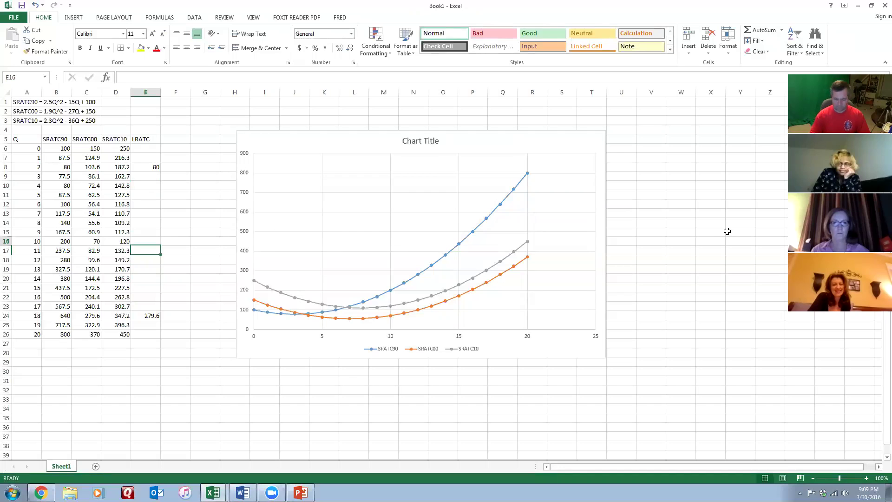
pyautogui.write('=')
pyautogui.click(124, 242)
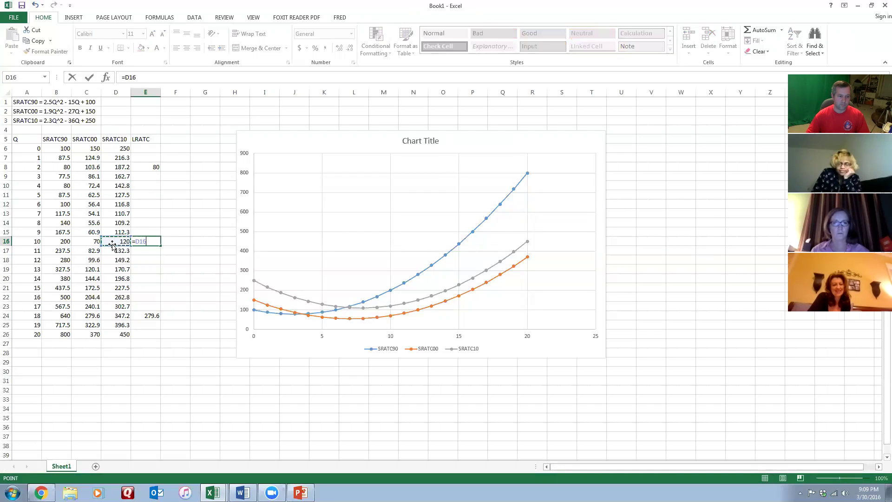
pyautogui.press('Return')
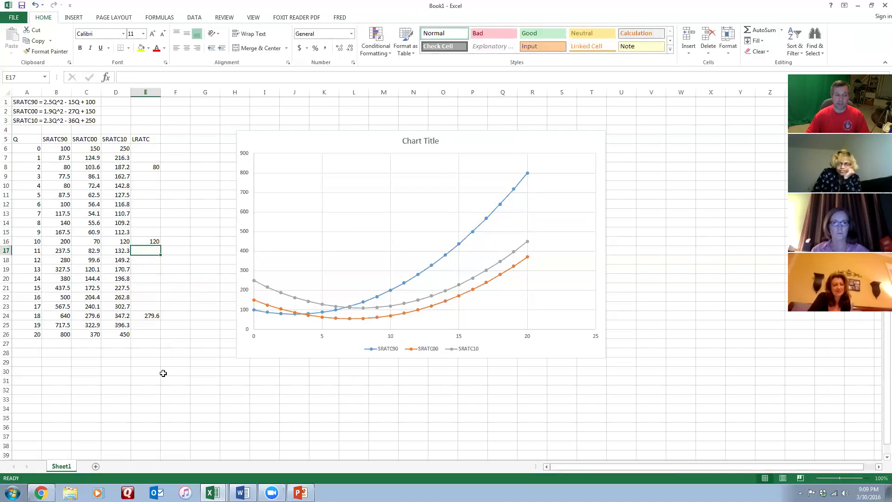
# Select the chart and begin adding a new series in Select Data Source.
pyautogui.hotkey('alt', 'Tab')
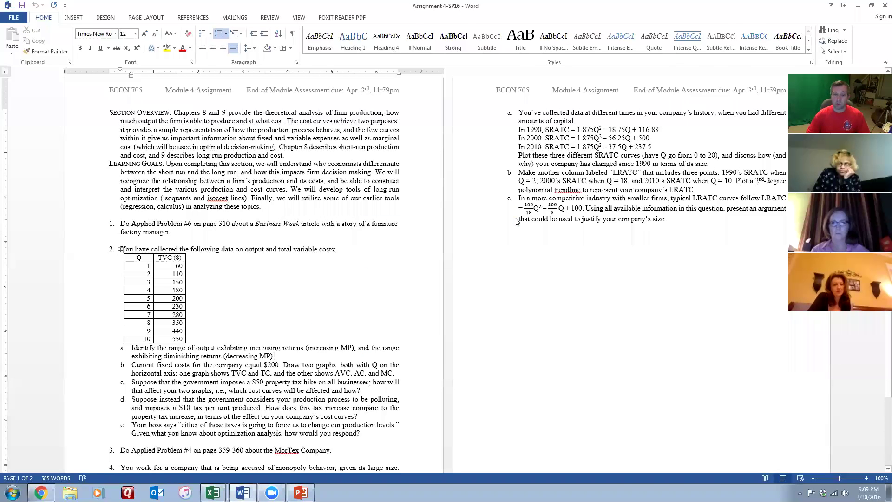
pyautogui.hotkey('alt', 'Tab')
pyautogui.click(154, 139)
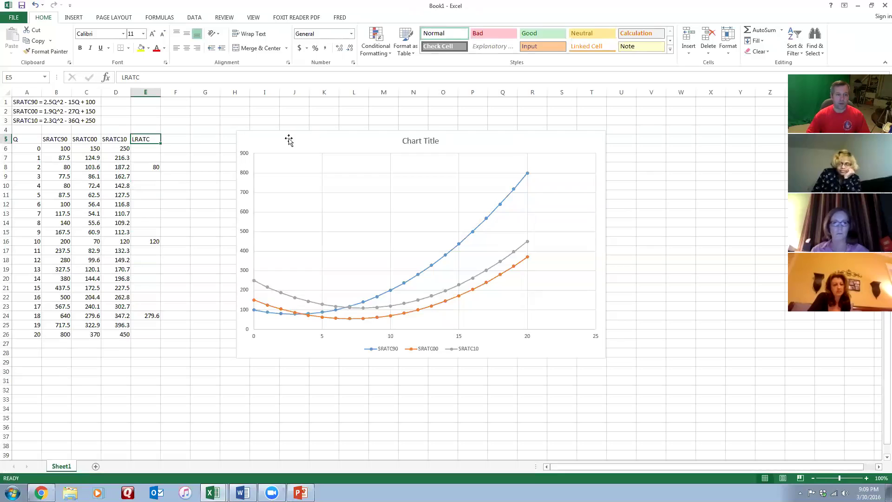
pyautogui.click(248, 140)
pyautogui.click(370, 18)
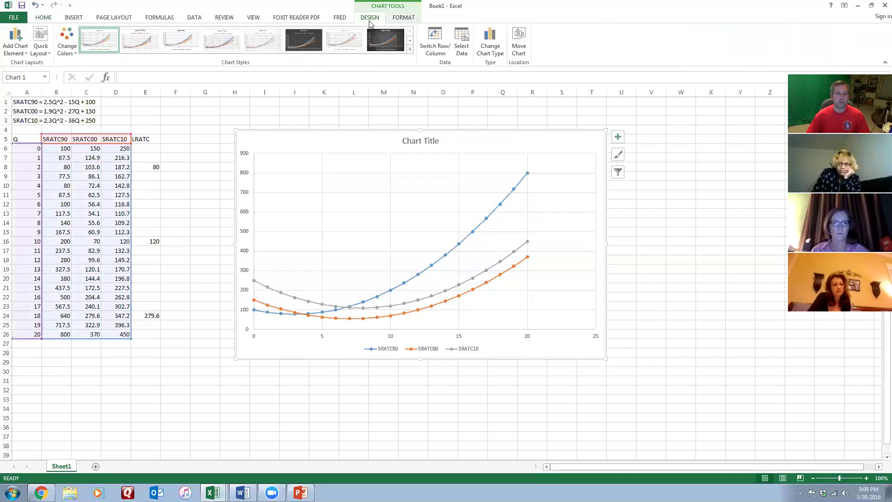
pyautogui.click(456, 54)
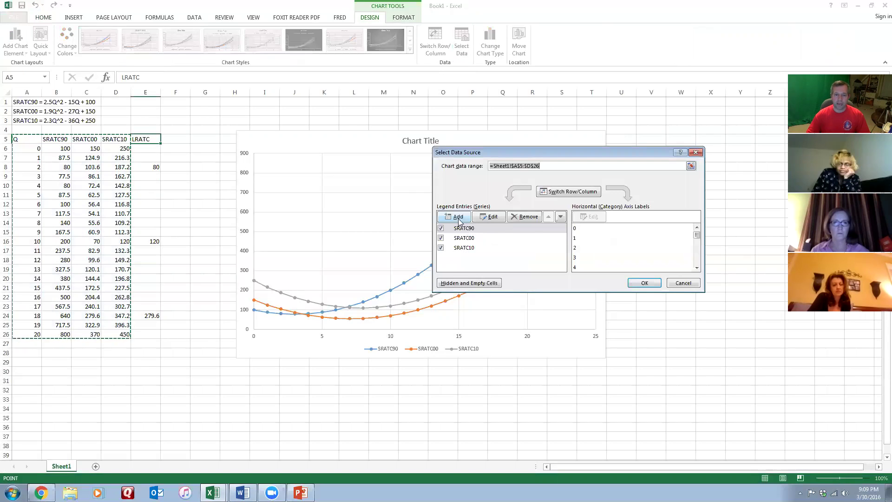
pyautogui.click(457, 218)
# Define the series with name E5, X values E6:E26 and Y values A6:A26.
pyautogui.click(157, 139)
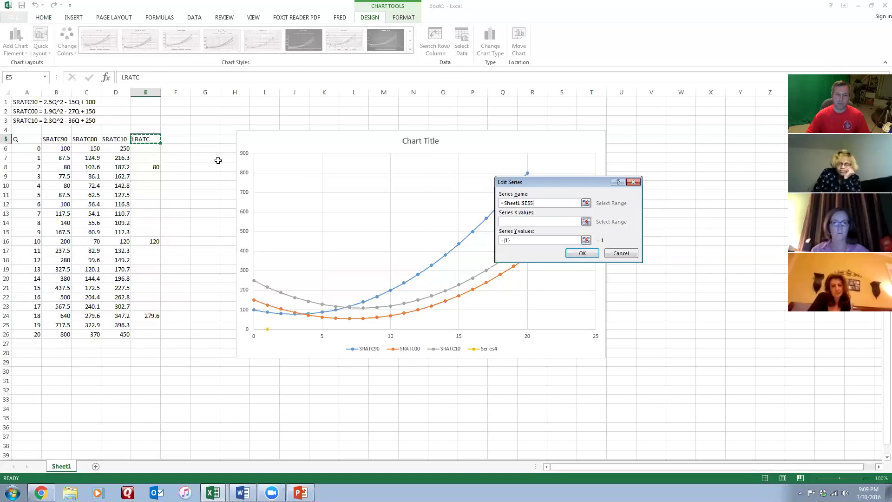
pyautogui.click(586, 222)
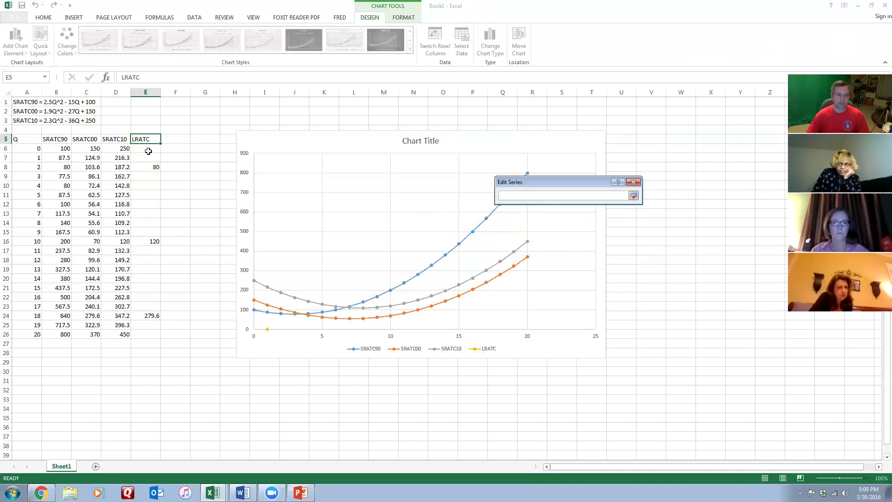
pyautogui.moveTo(146, 149); pyautogui.dragTo(158, 340)
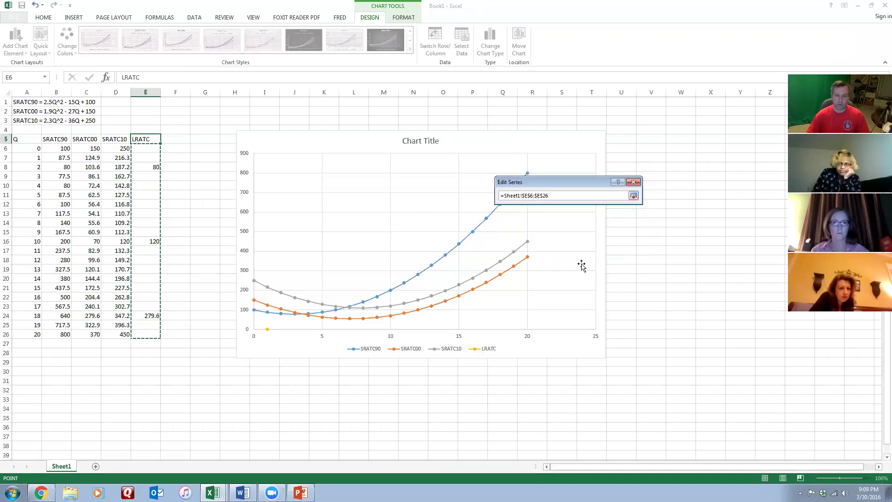
pyautogui.click(635, 197)
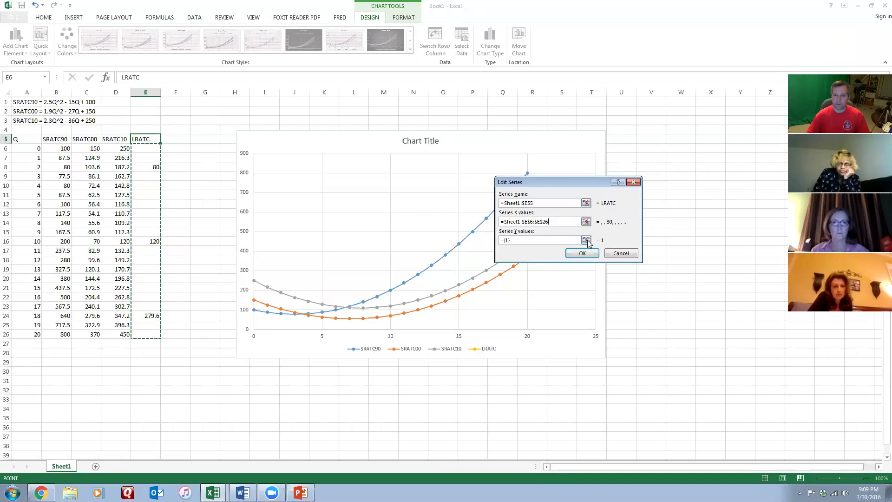
pyautogui.click(587, 242)
pyautogui.moveTo(32, 147); pyautogui.dragTo(33, 334)
pyautogui.click(634, 196)
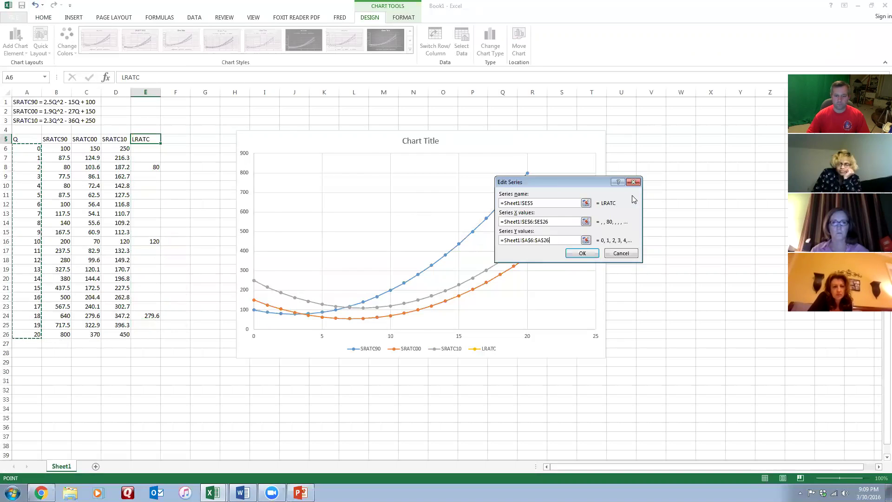
# Reopen the LRATC series and change its X values to A6:A26.
pyautogui.click(583, 254)
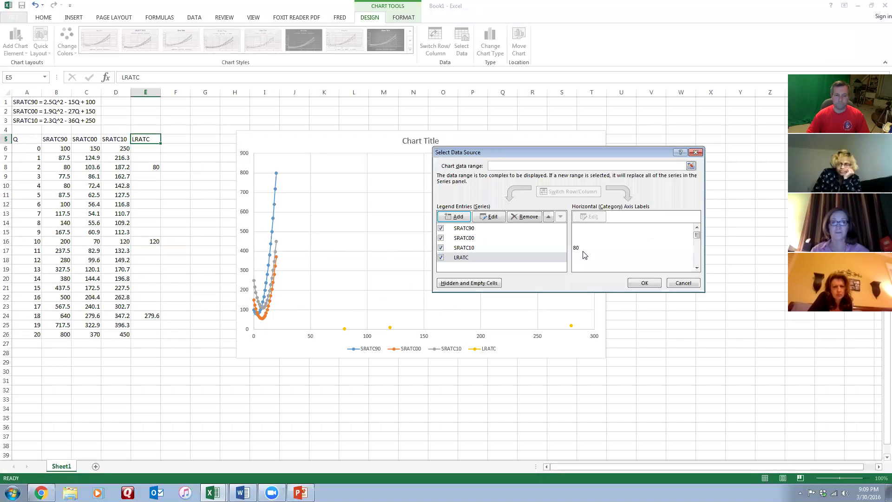
pyautogui.click(644, 283)
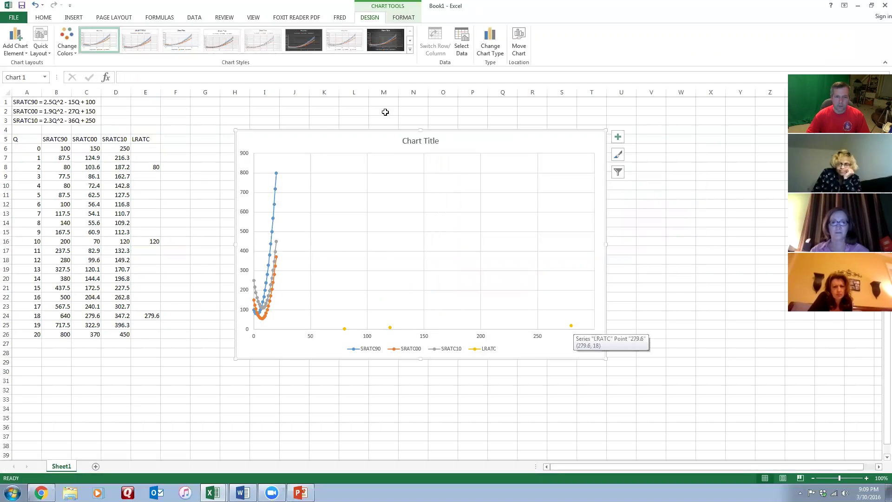
pyautogui.click(461, 42)
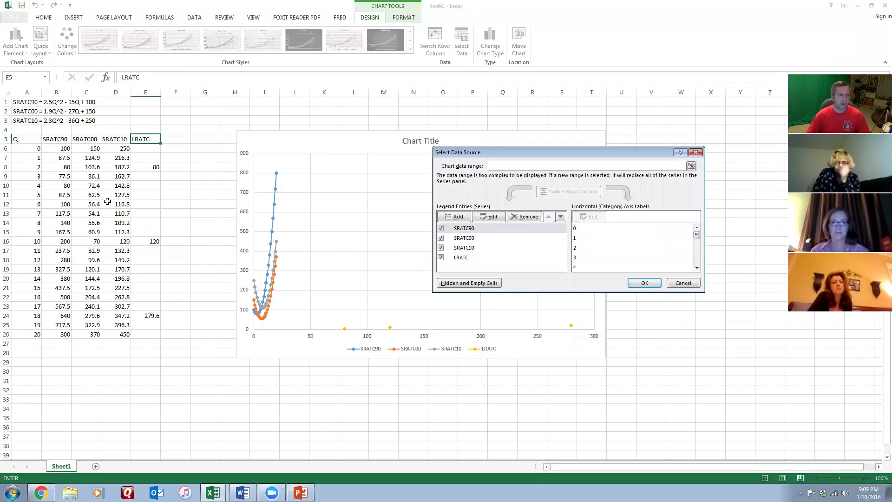
pyautogui.click(462, 258)
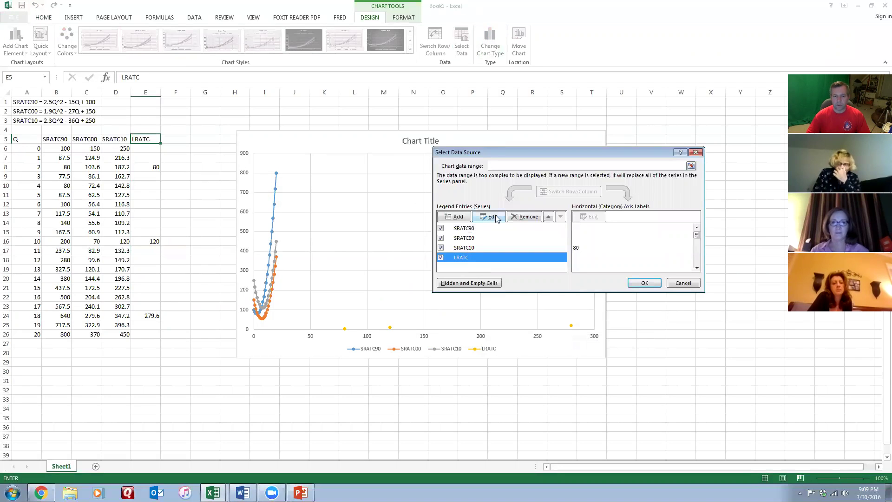
pyautogui.click(555, 222)
pyautogui.click(586, 222)
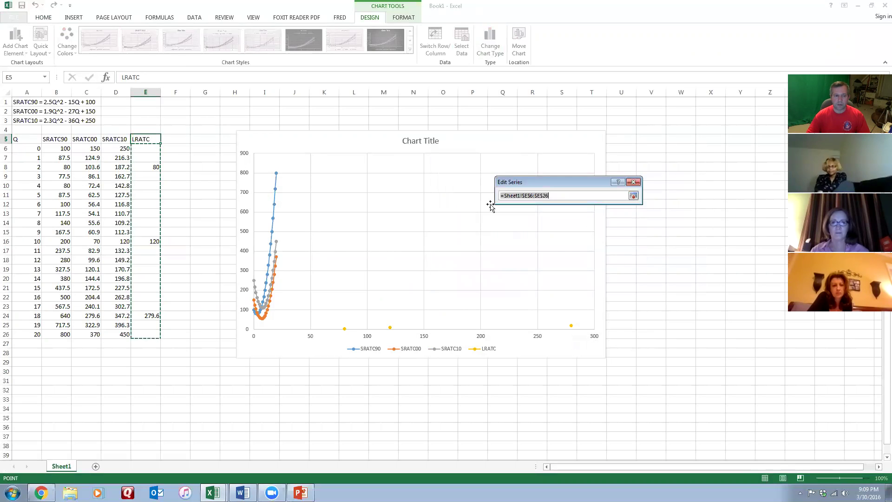
pyautogui.moveTo(27, 148); pyautogui.dragTo(27, 331)
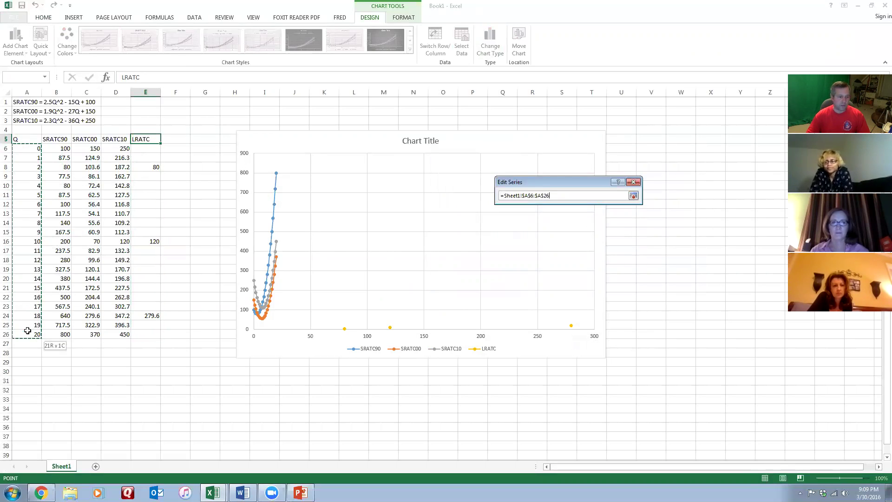
pyautogui.click(634, 195)
# Set the LRATC Y values to E6:E26 and apply the updated data to the chart.
pyautogui.click(586, 240)
pyautogui.moveTo(142, 148); pyautogui.dragTo(141, 331)
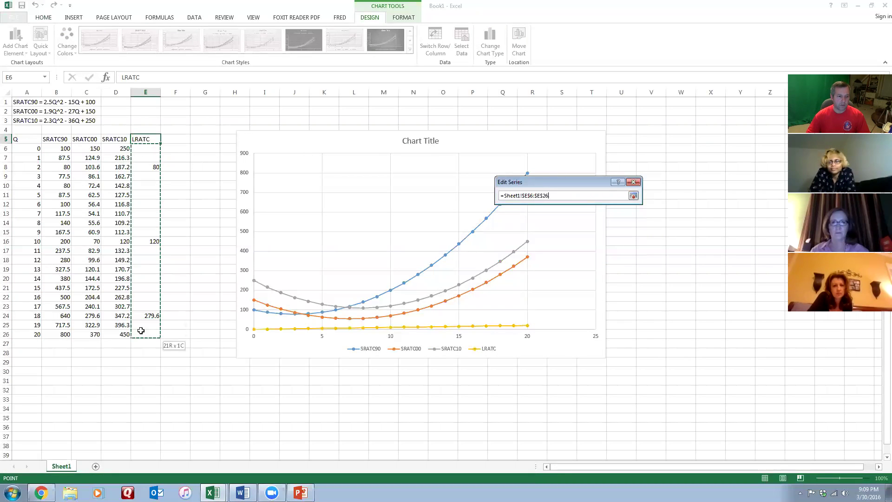
pyautogui.click(634, 196)
pyautogui.click(589, 255)
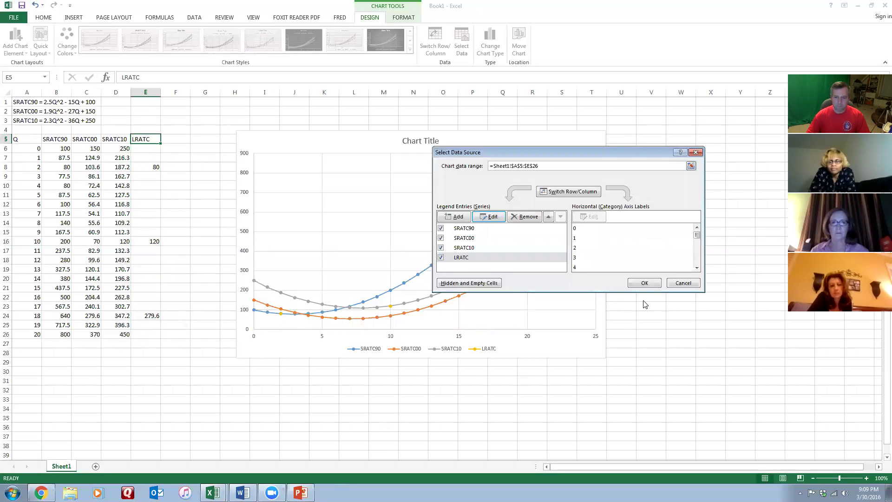
pyautogui.click(644, 284)
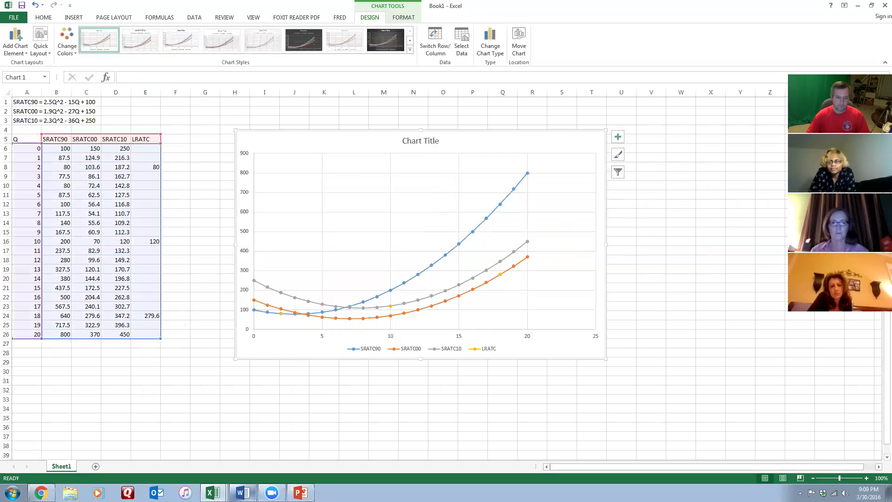
pyautogui.click(243, 492)
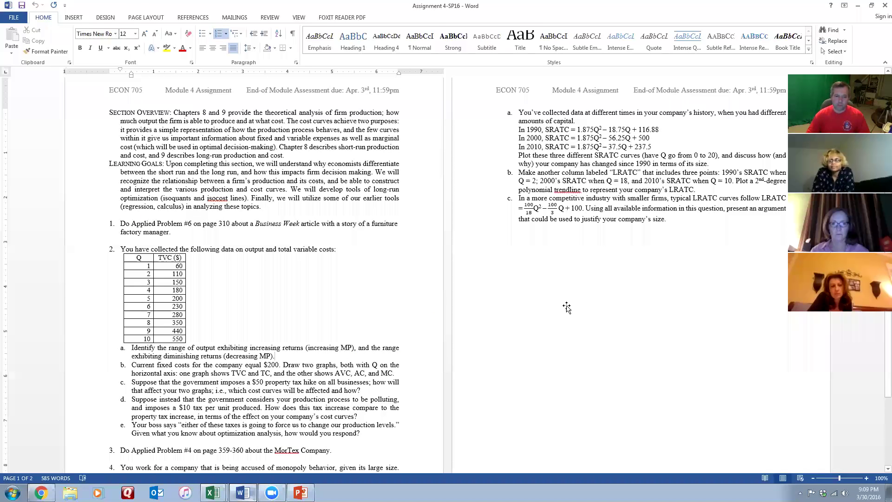
# Add a dotted polynomial trendline to the LRATC series, listed as Poly. (LRATC).
pyautogui.hotkey('alt', 'Tab')
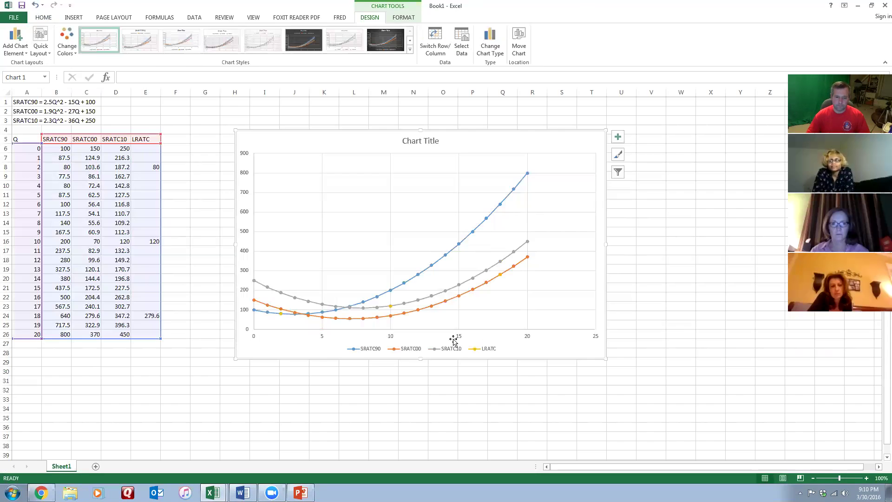
pyautogui.click(281, 315)
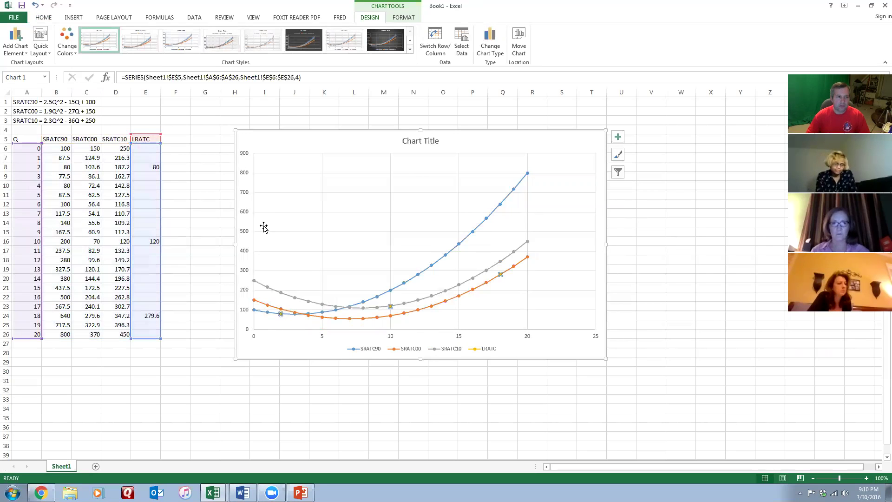
pyautogui.click(15, 41)
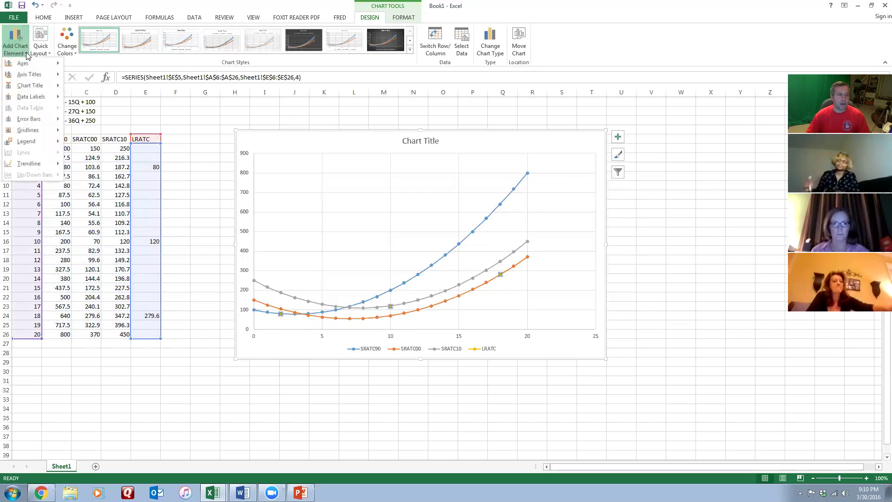
pyautogui.moveTo(29, 164)
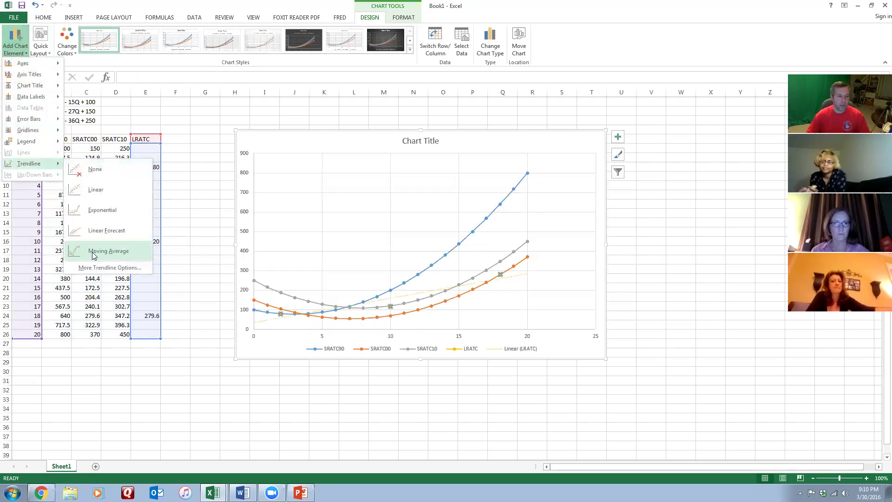
pyautogui.click(109, 268)
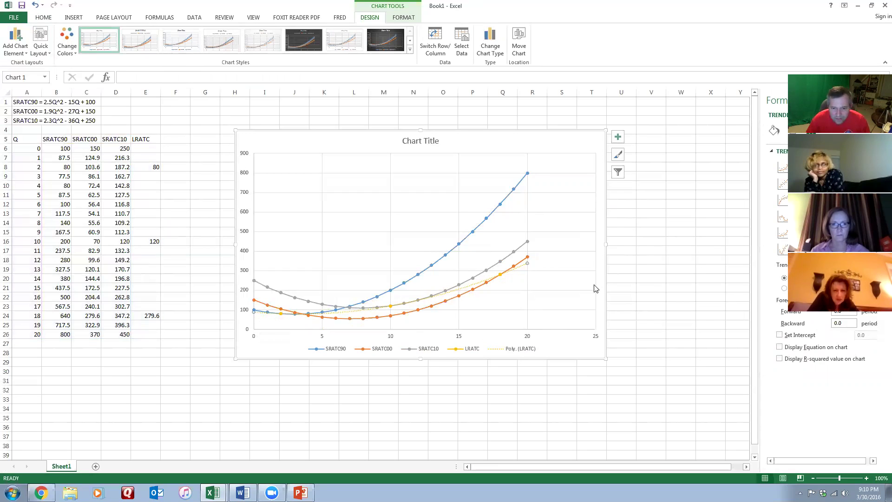
pyautogui.click(886, 101)
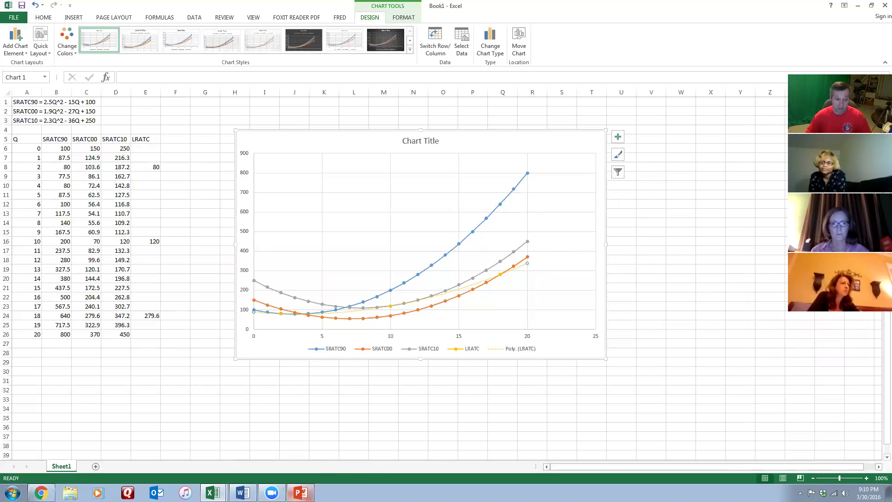
pyautogui.moveTo(271, 493)
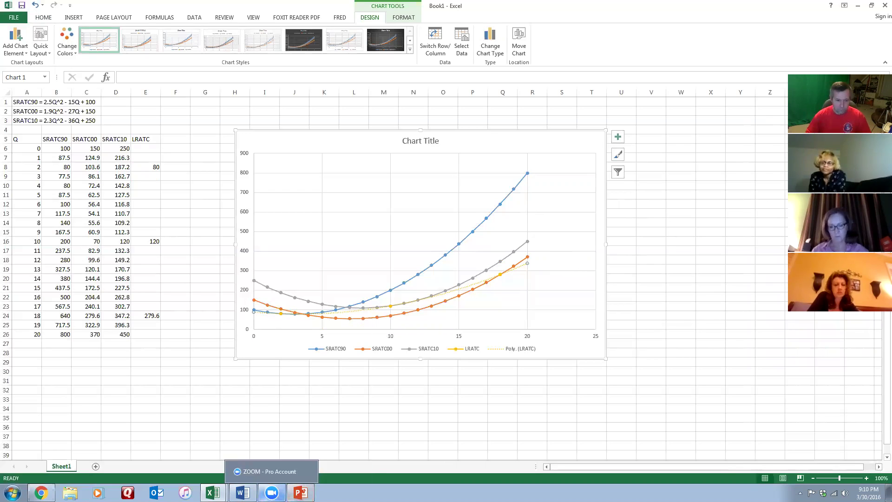
pyautogui.click(242, 493)
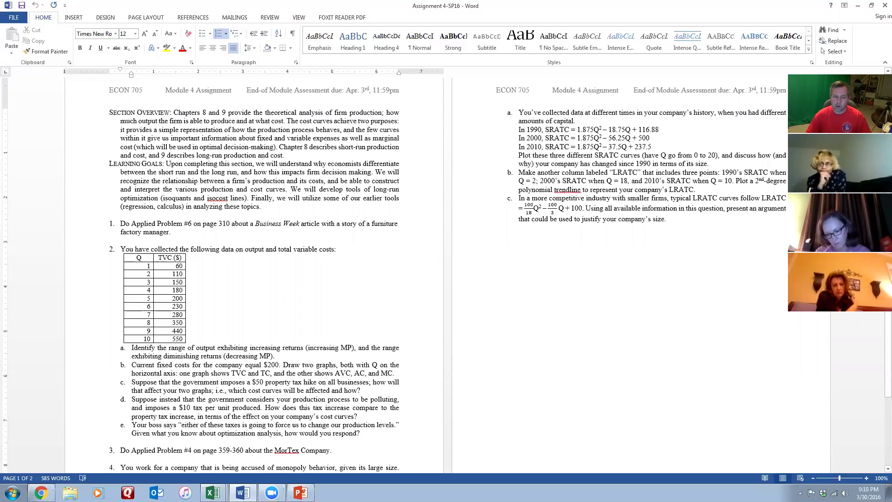
pyautogui.moveTo(213, 492)
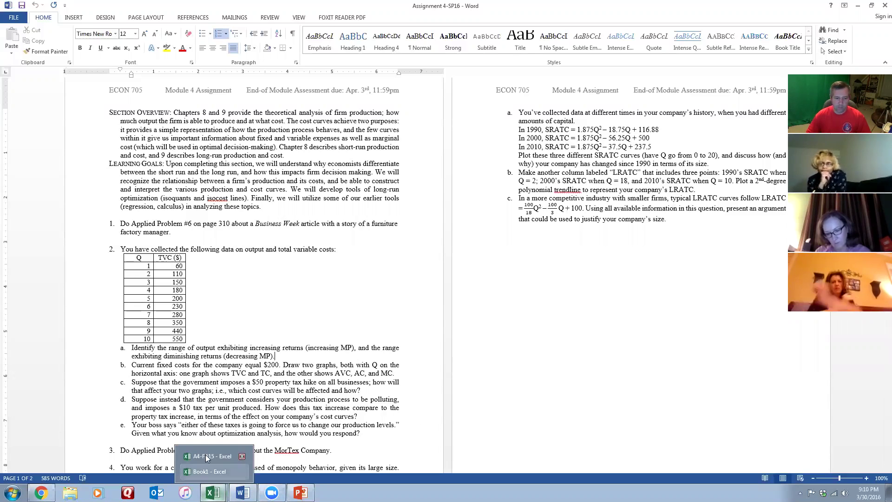
pyautogui.click(203, 470)
pyautogui.click(205, 139)
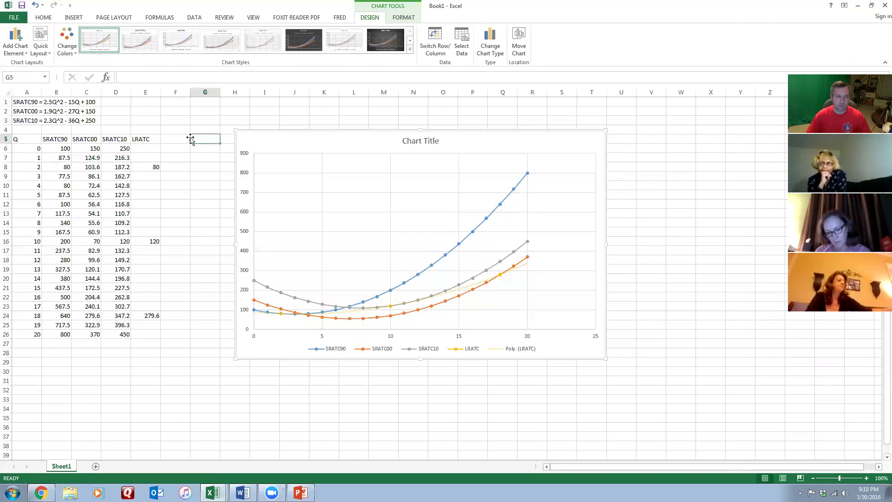
pyautogui.click(173, 138)
pyautogui.hotkey('alt', 'Tab')
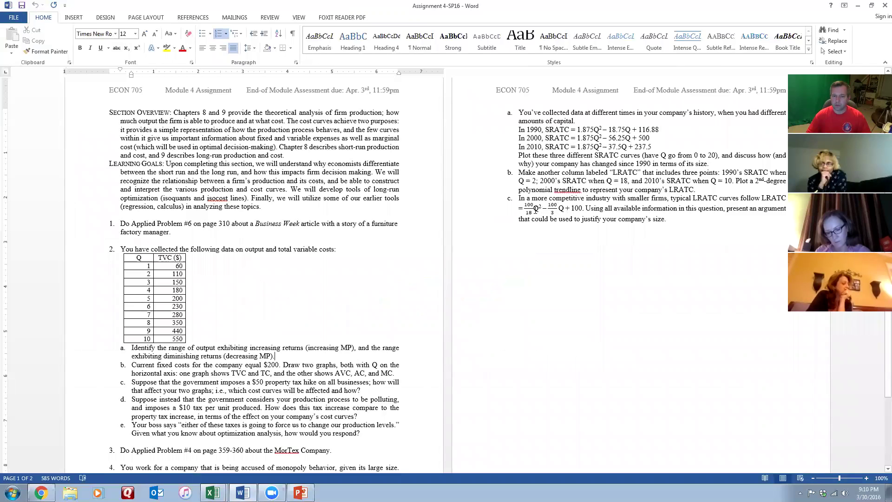
pyautogui.hotkey('alt', 'Tab')
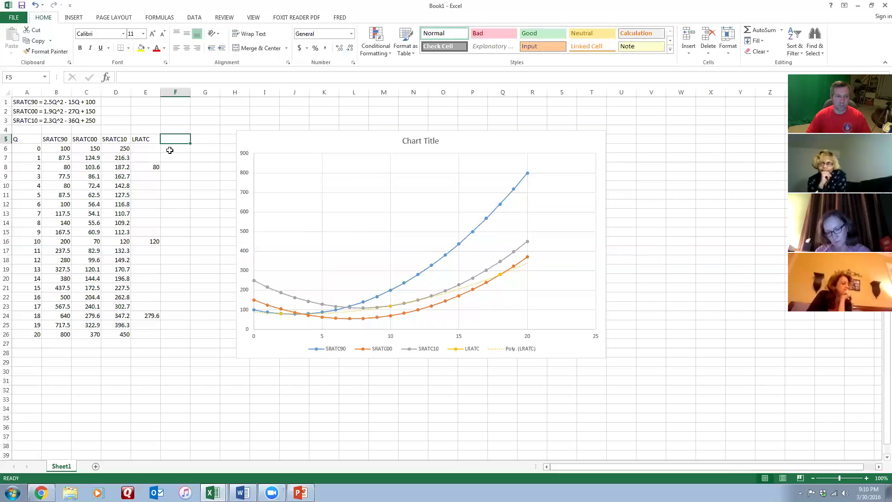
pyautogui.hotkey('alt', 'Tab')
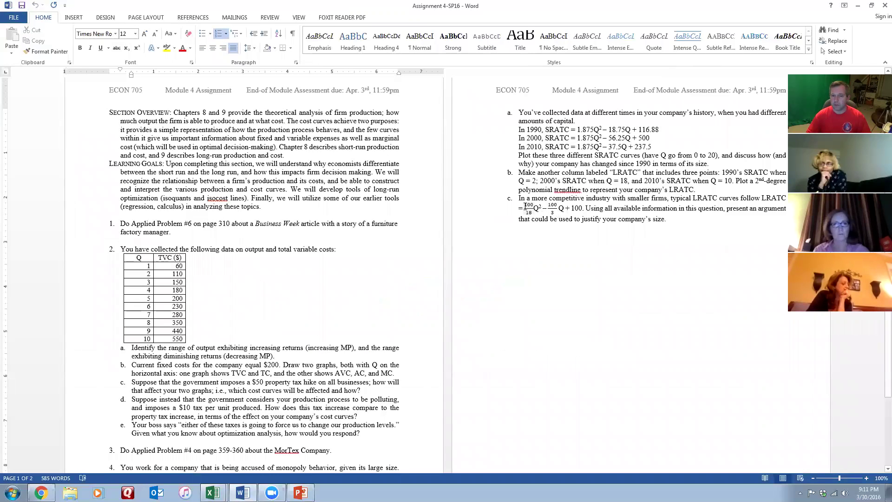
pyautogui.hotkey('alt', 'Tab')
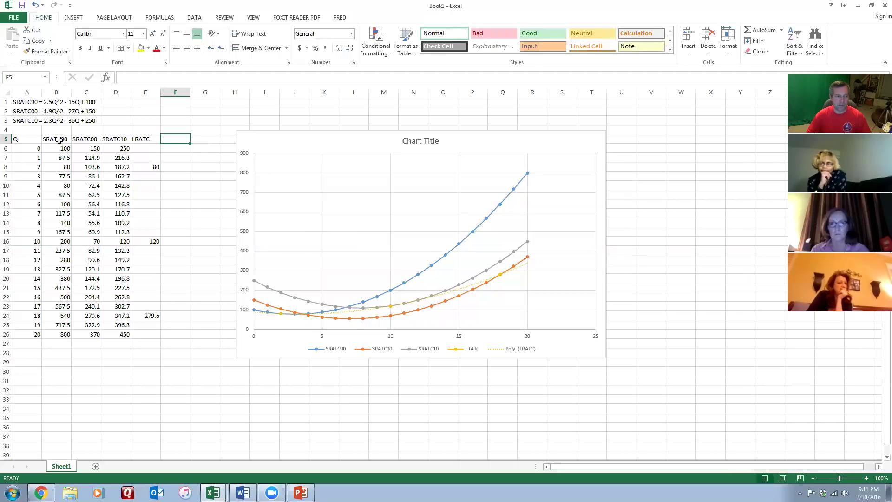
pyautogui.click(55, 157)
pyautogui.click(86, 176)
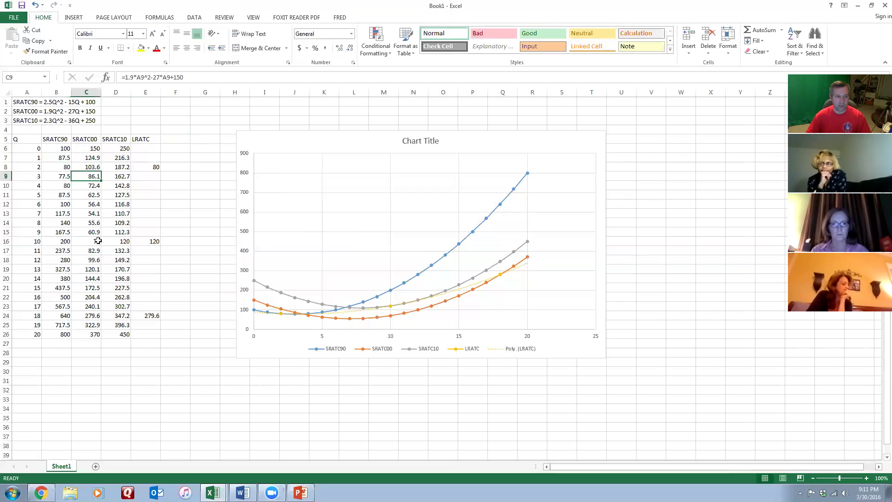
pyautogui.click(37, 129)
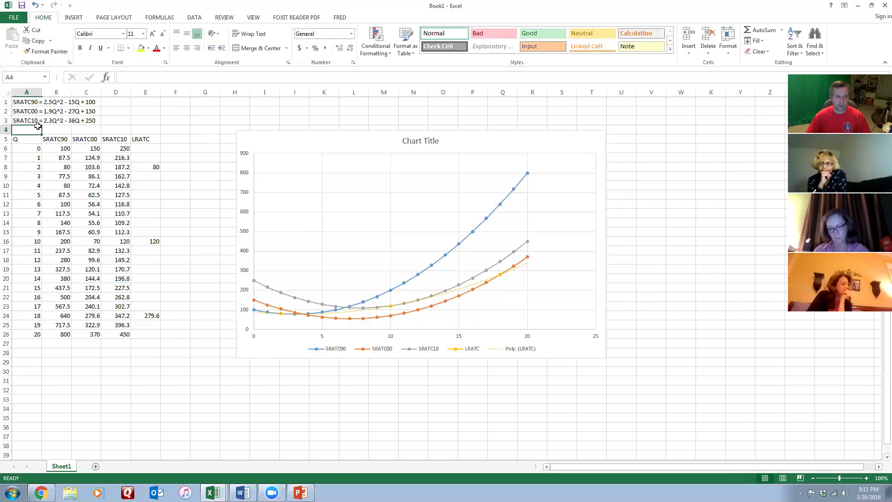
pyautogui.hotkey('alt', 'Tab')
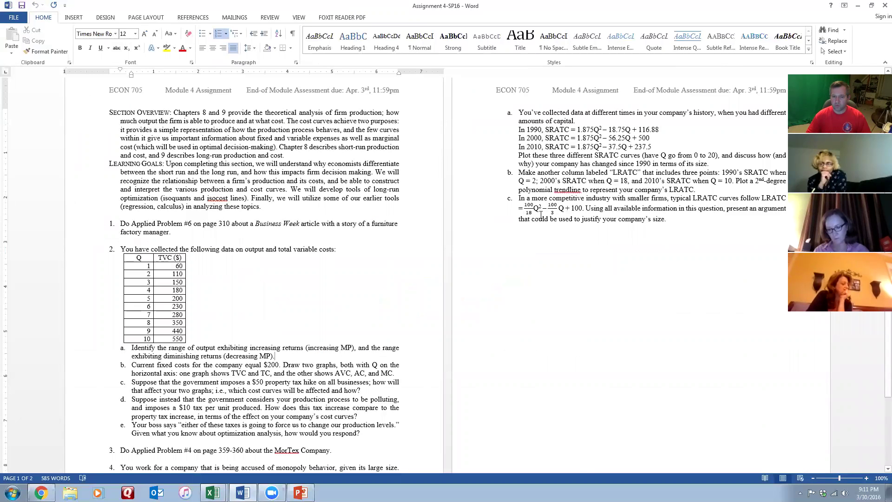
pyautogui.hotkey('alt', 'Tab')
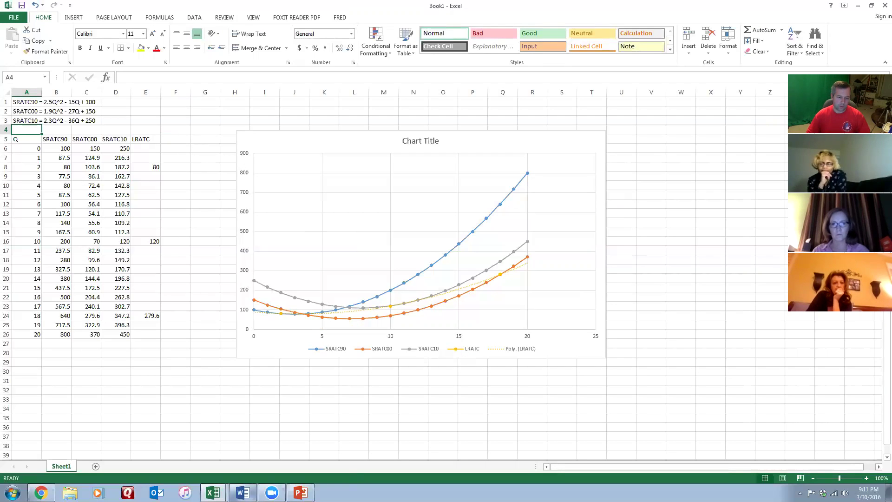
pyautogui.hotkey('alt', 'Tab')
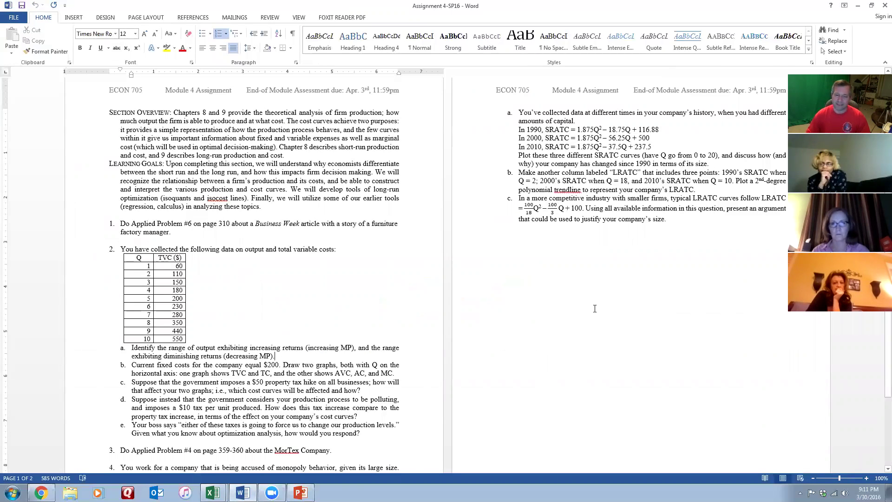
pyautogui.hotkey('alt', 'Tab')
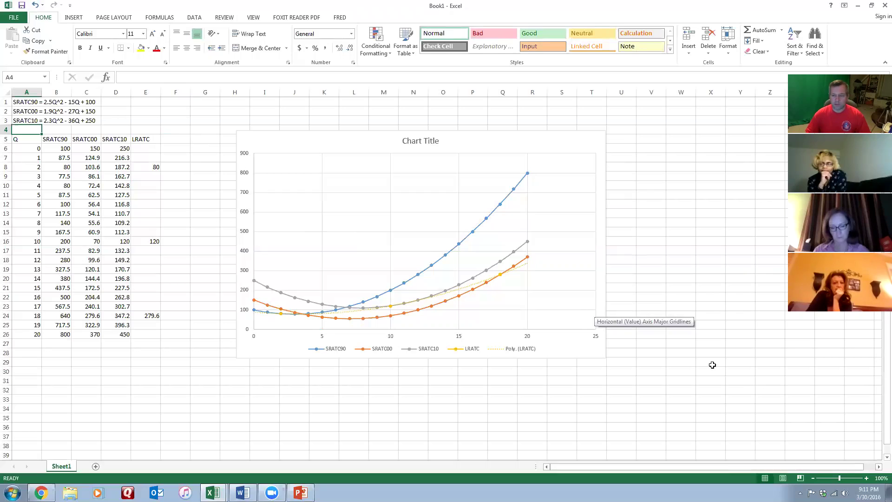